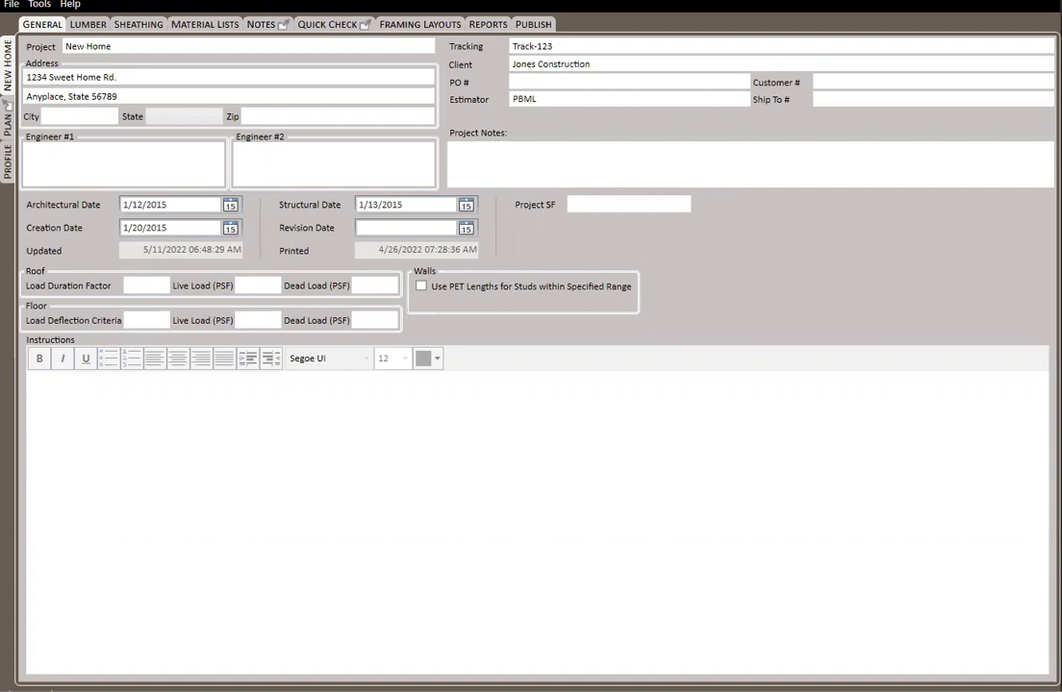
- Check the program version and file version in the About information, and close it
left_click(70, 3)
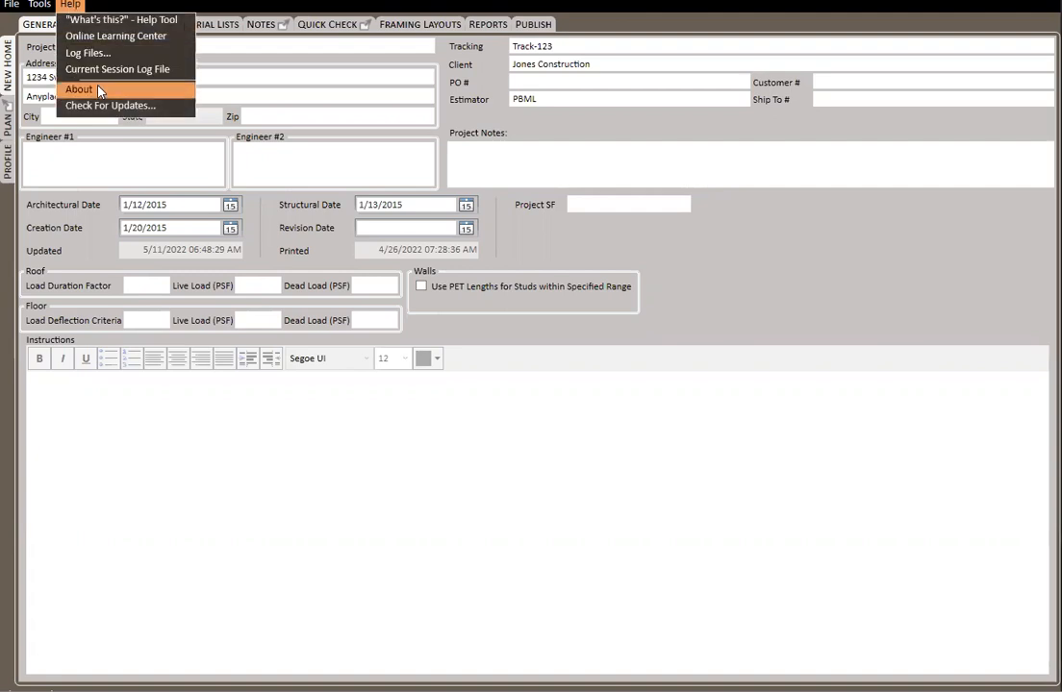
left_click(79, 88)
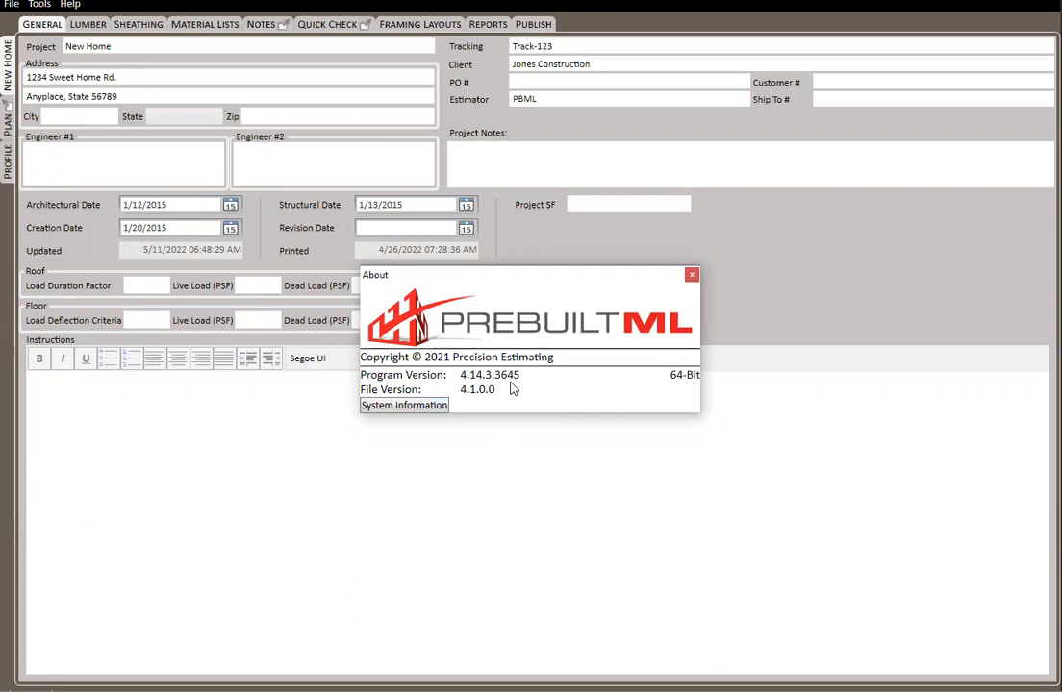
left_click(691, 276)
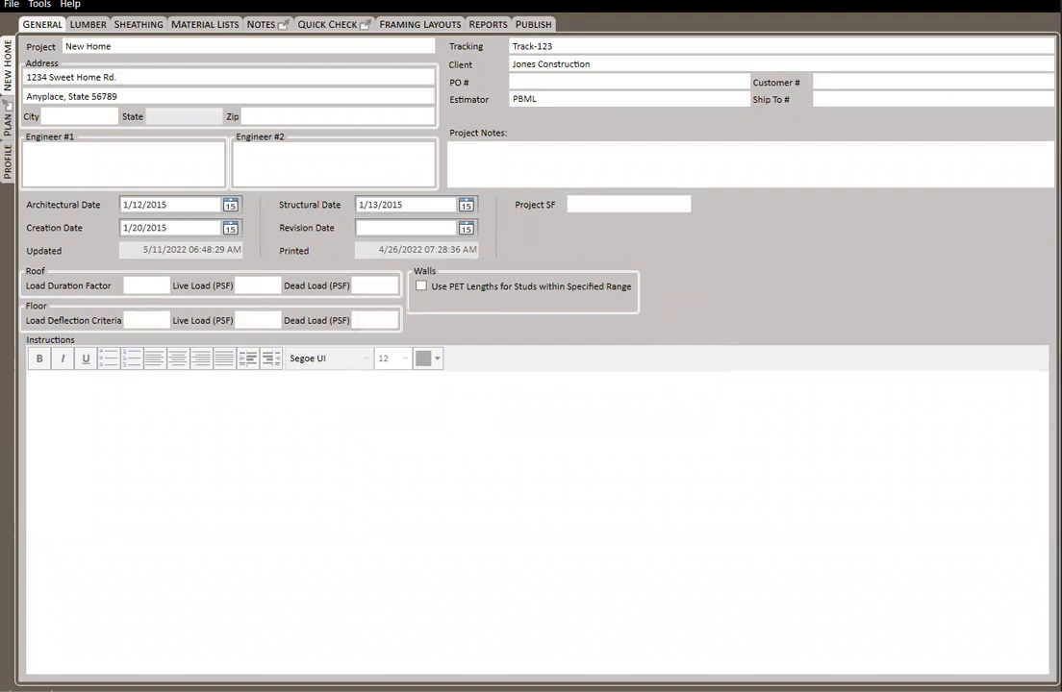
- Go to the plan view and review the PDF plan import options in the user settings
left_click(8, 115)
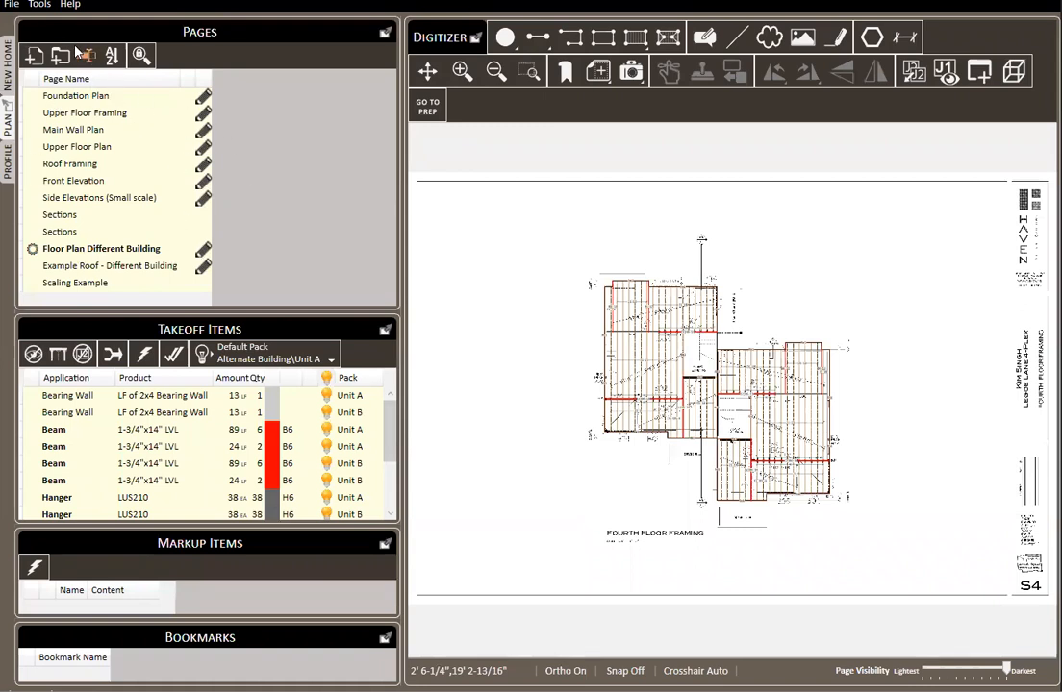
left_click(38, 5)
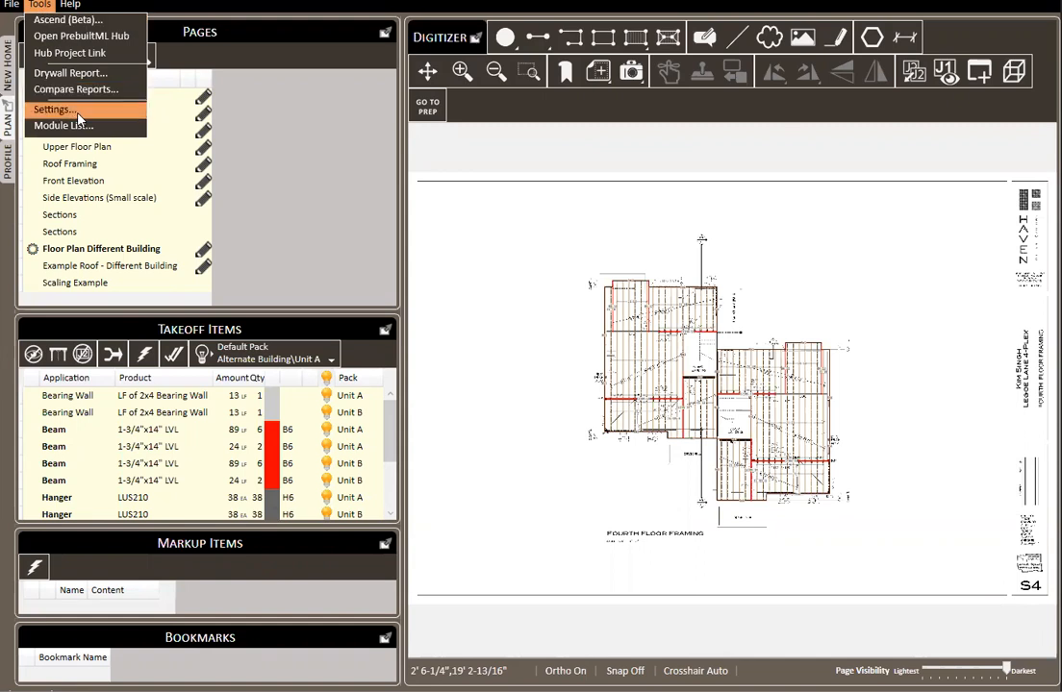
left_click(78, 118)
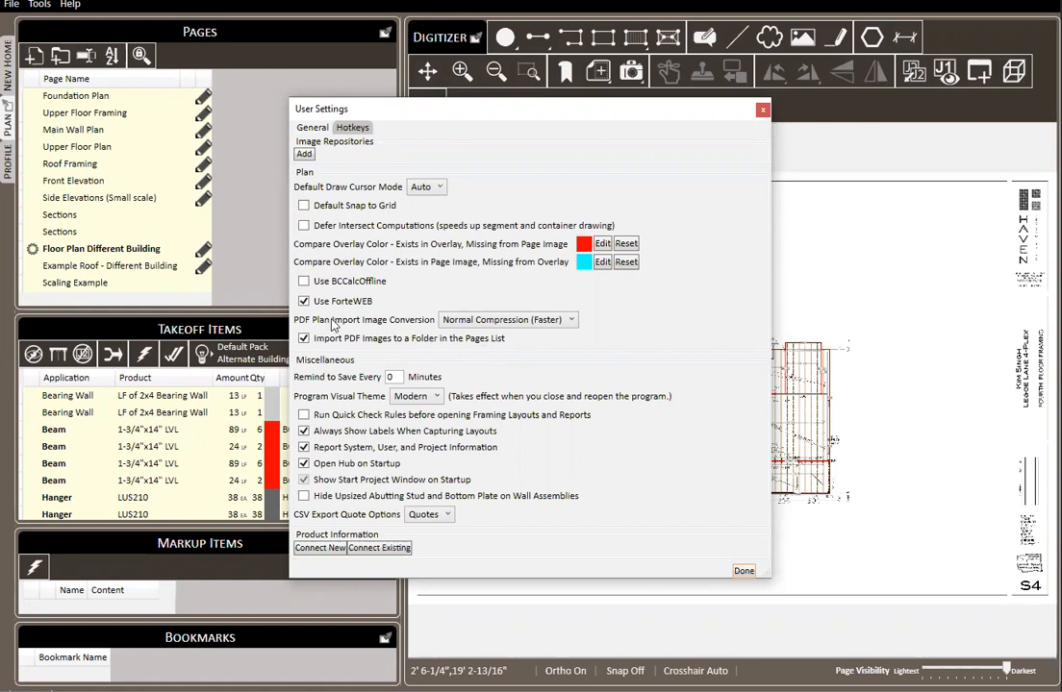
left_click(743, 571)
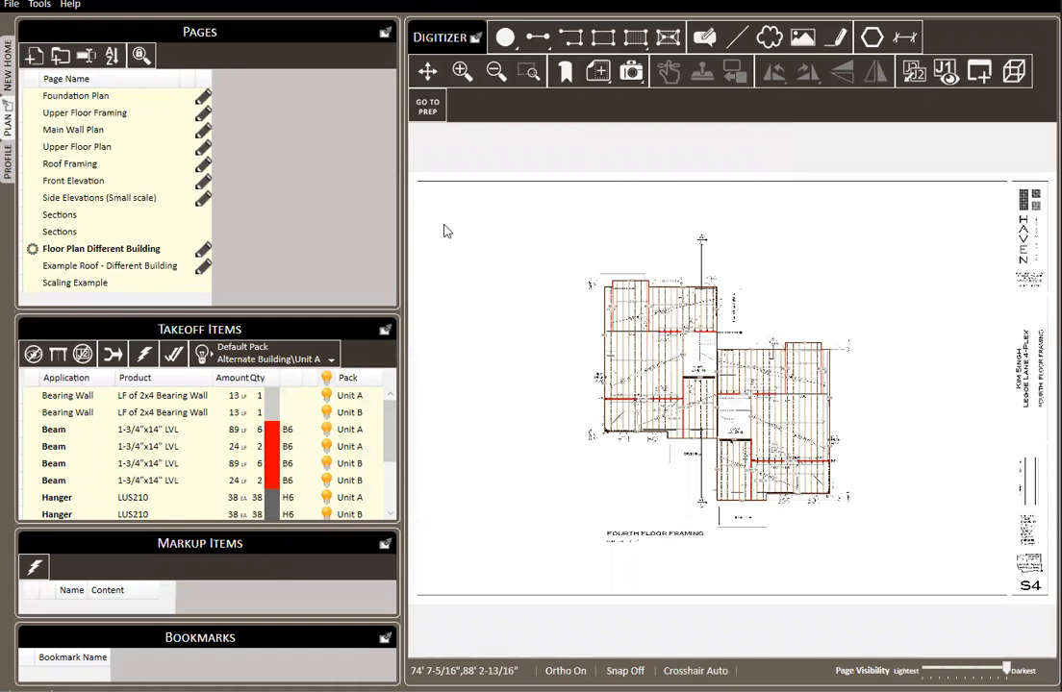
- Import the plan pages from "167-21 Genesis Apts. struct check set (01-26-22).pdf" on the Desktop
left_click(35, 60)
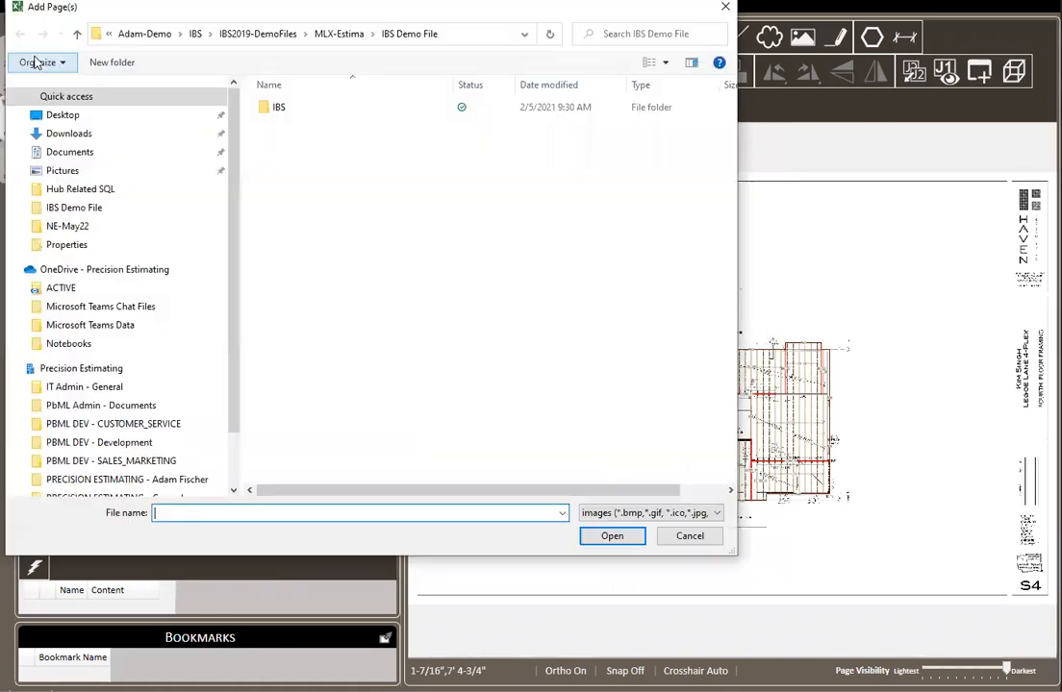
left_click(112, 118)
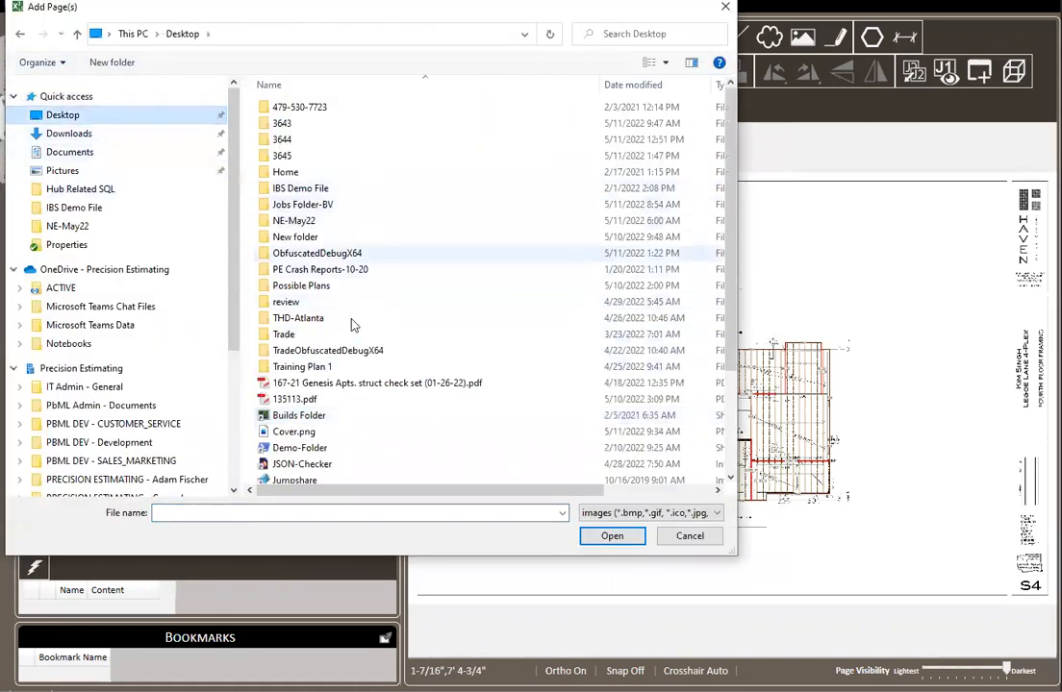
left_click(328, 385)
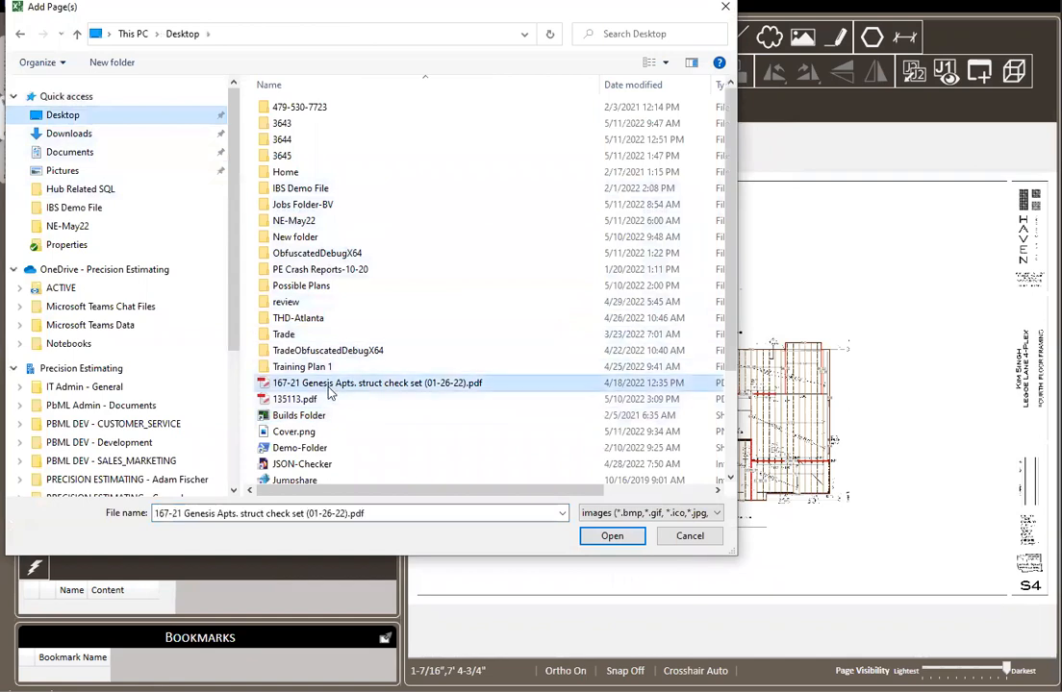
left_click(613, 536)
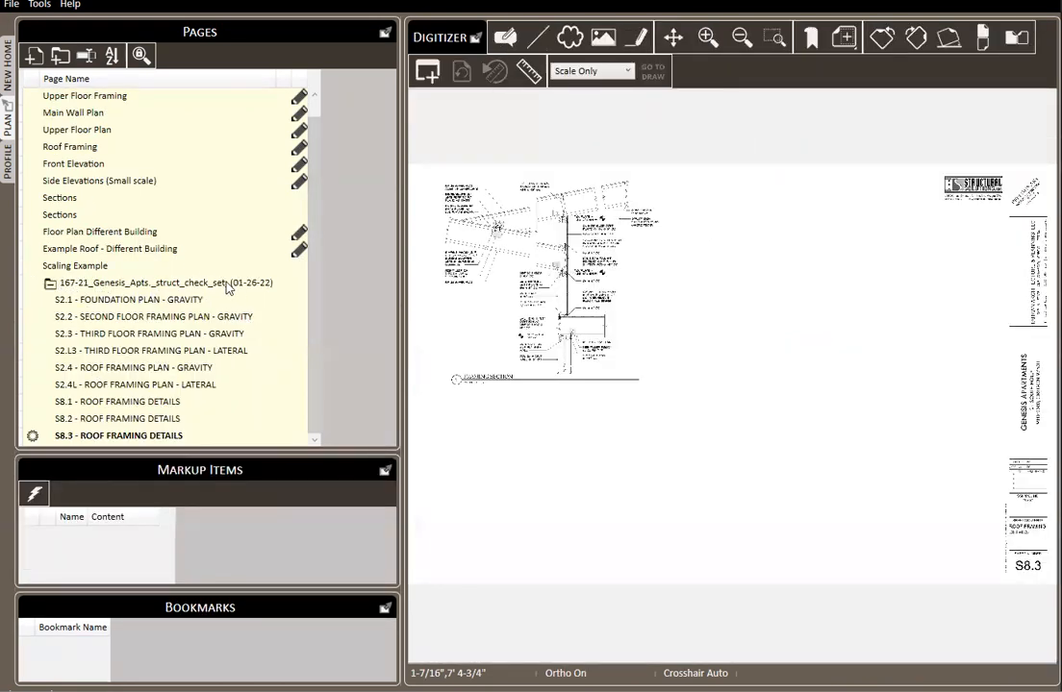
- View the imported S2.1 and S2.2 pages and compare their names with the first page's label in PDF-XChange Editor
left_click(113, 300)
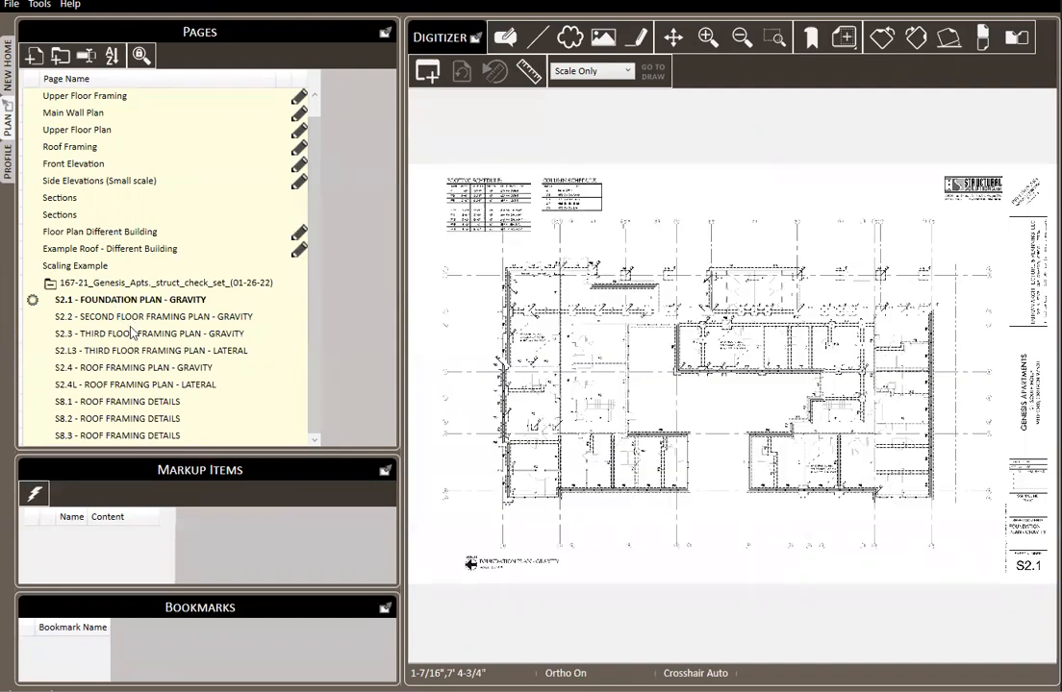
left_click(125, 316)
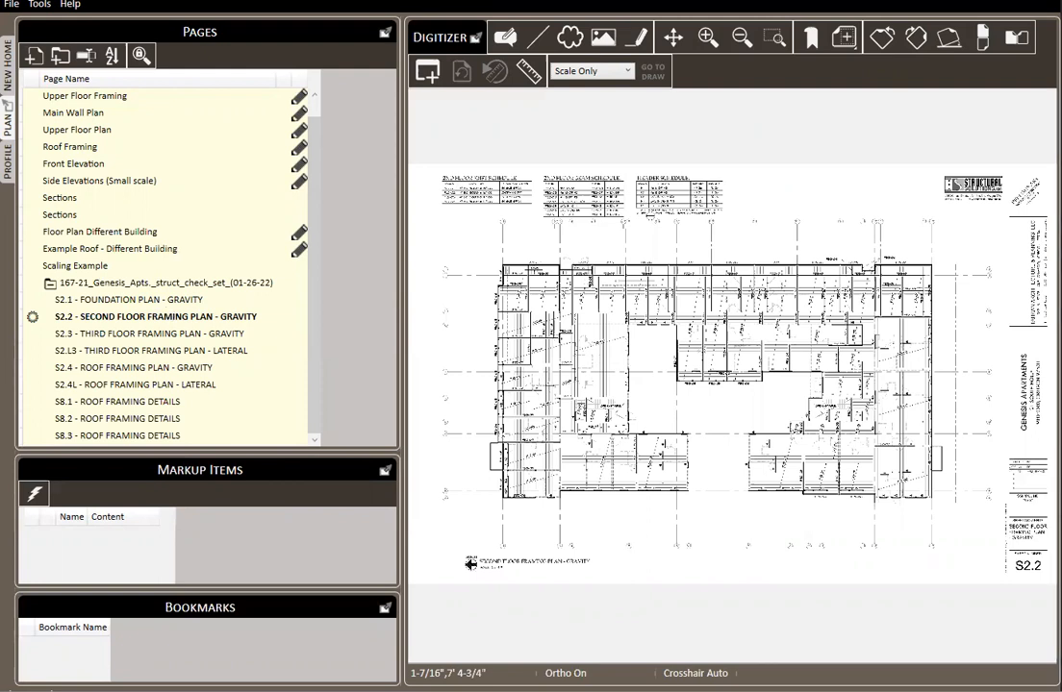
key("alt+Tab")
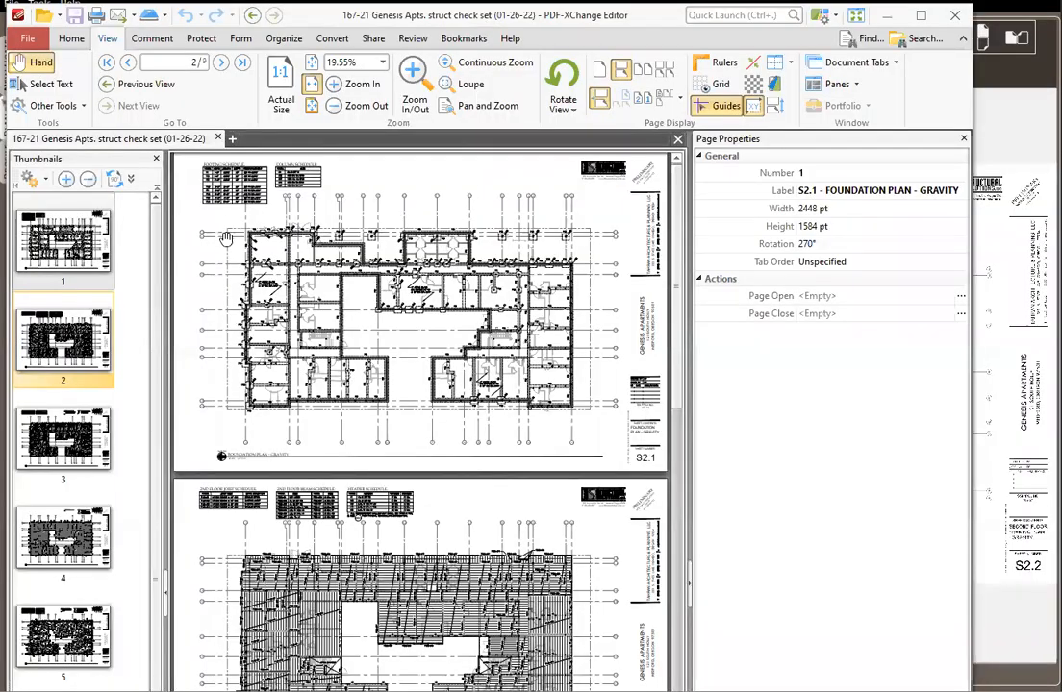
left_click(56, 204)
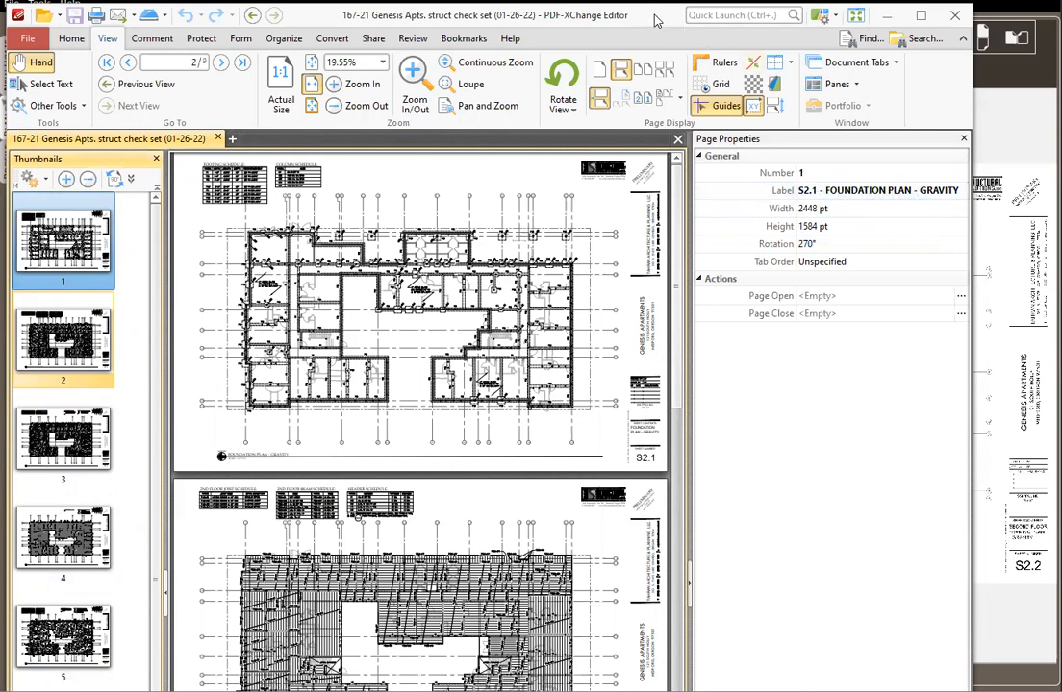
left_click_drag(653, 20, 834, 230)
left_click(1057, 227)
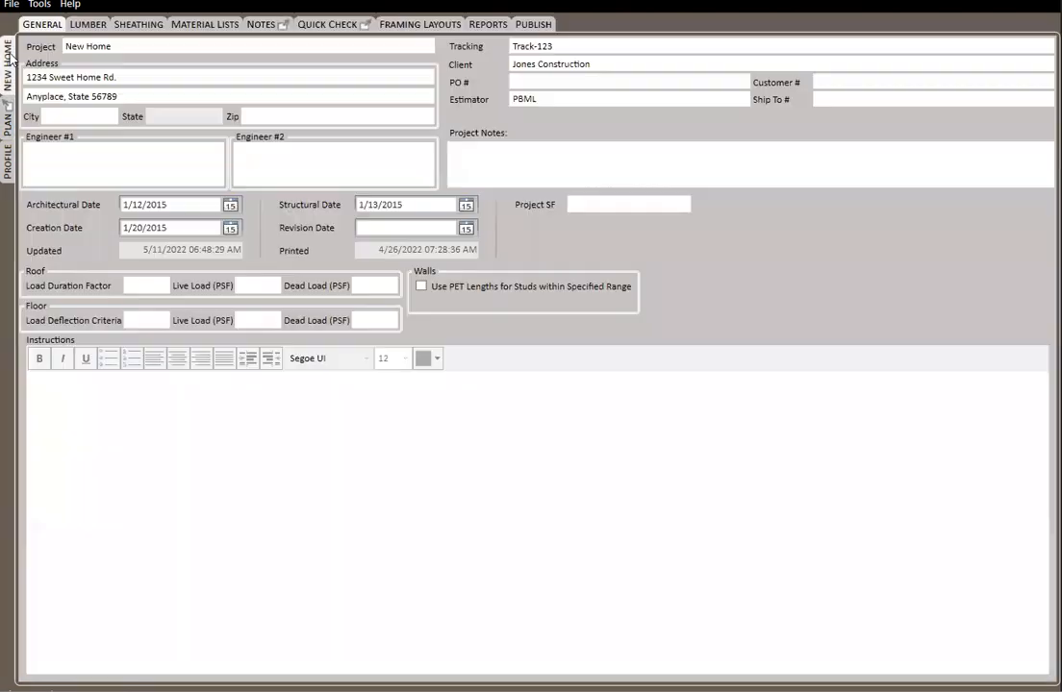
- Copy the House material list as House2 with no retain or clone options, and expand the copy's Exterior Trim pack
left_click(9, 58)
left_click(193, 23)
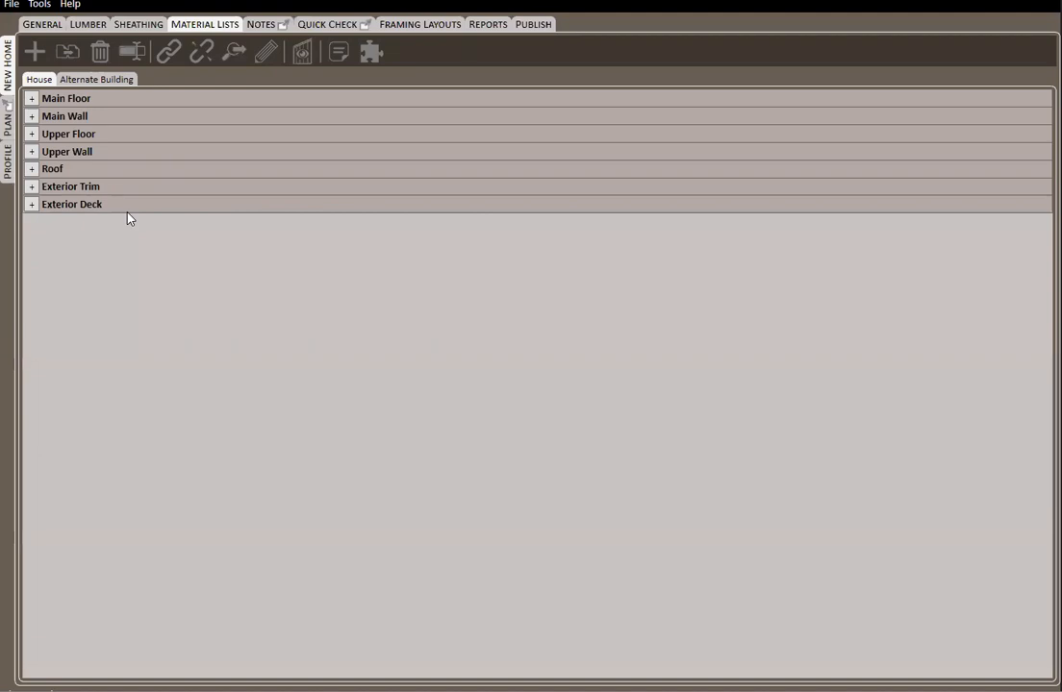
right_click(41, 82)
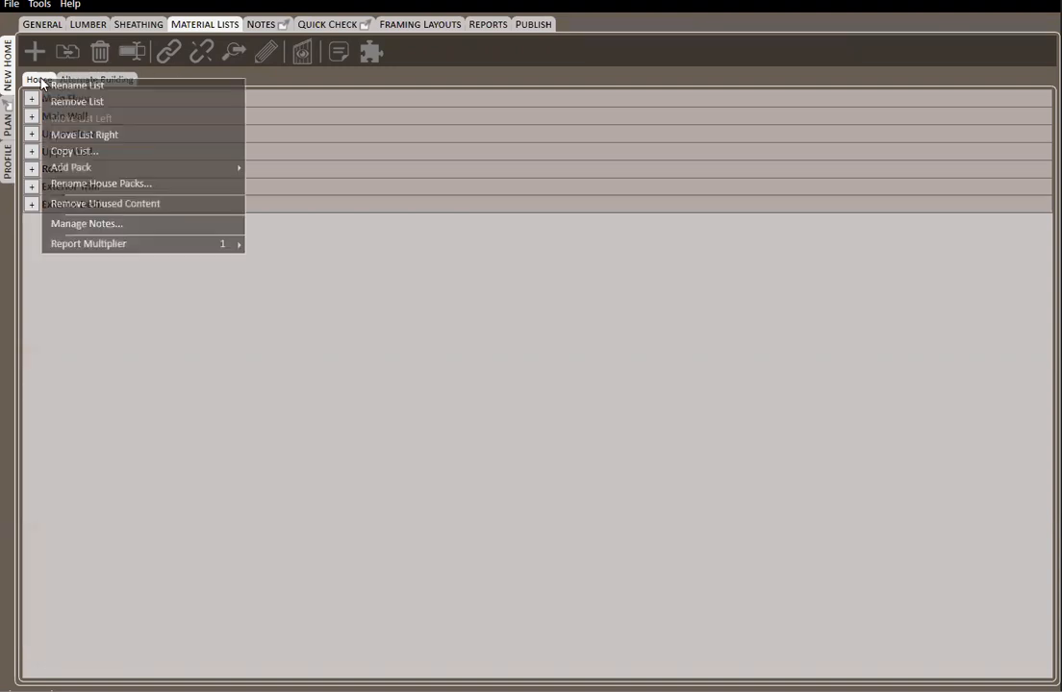
left_click(106, 157)
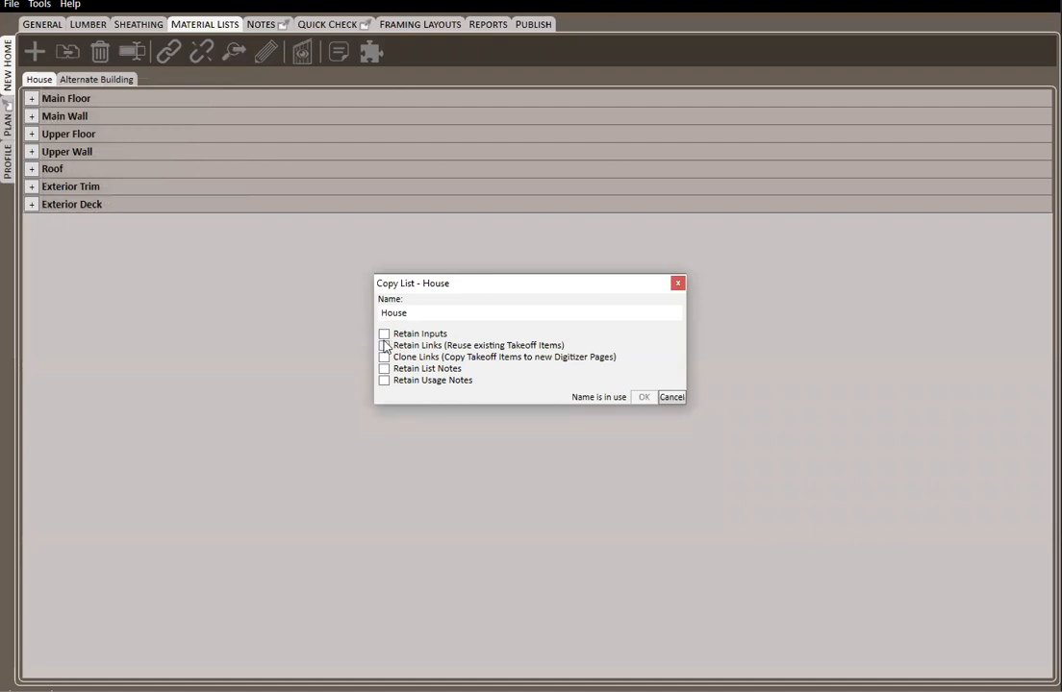
left_click(430, 313)
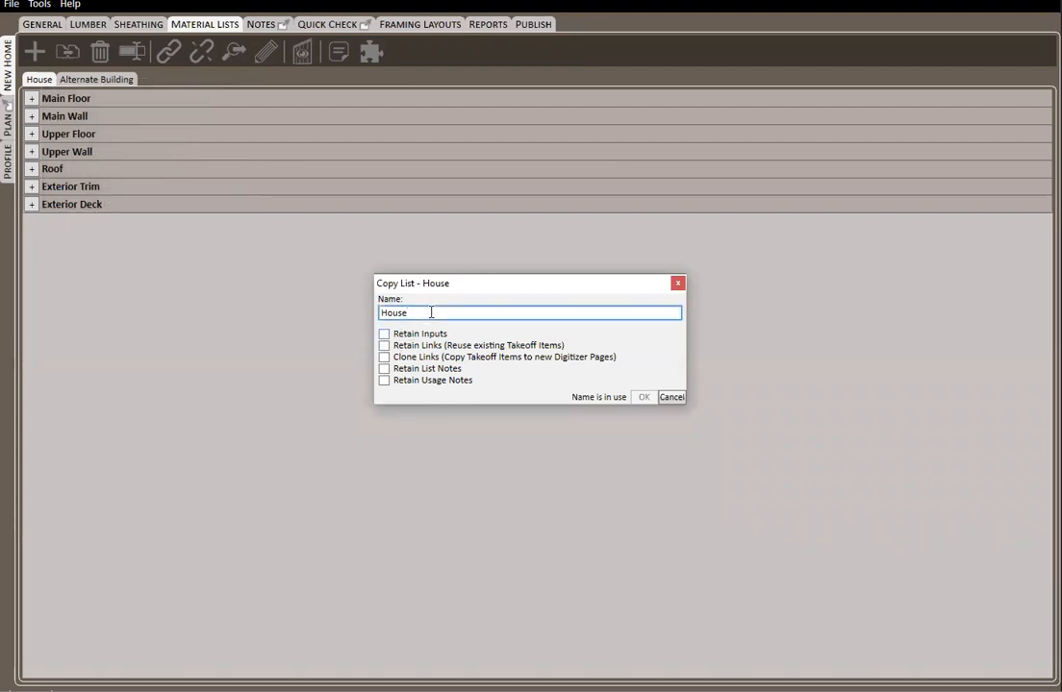
type("2")
left_click(643, 398)
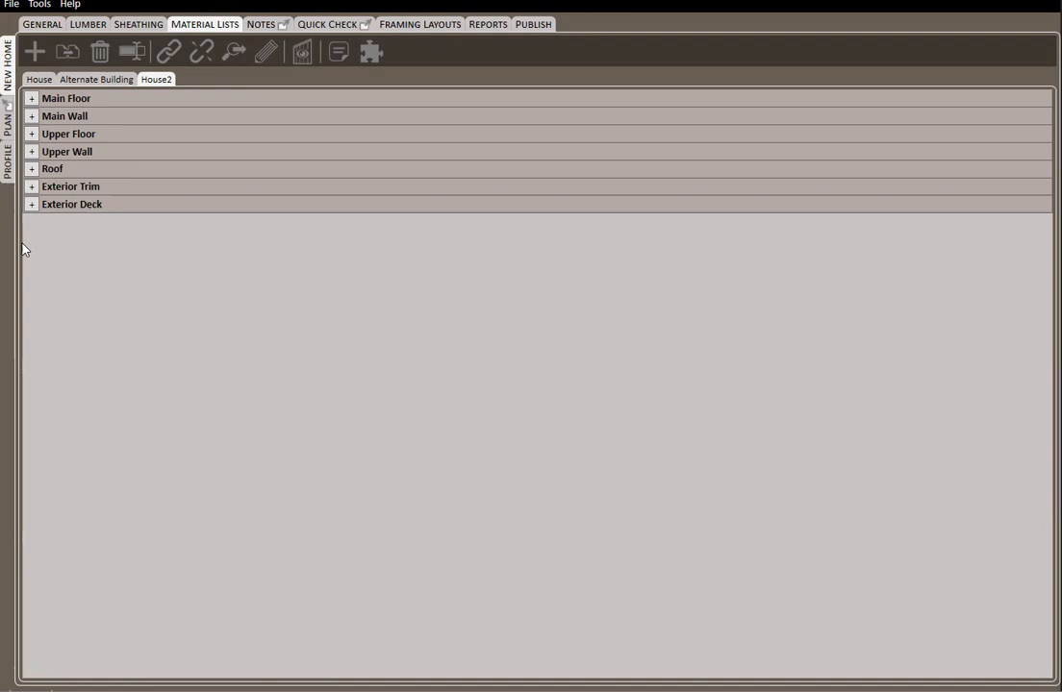
left_click(31, 187)
scroll(277, 403, "down", 1)
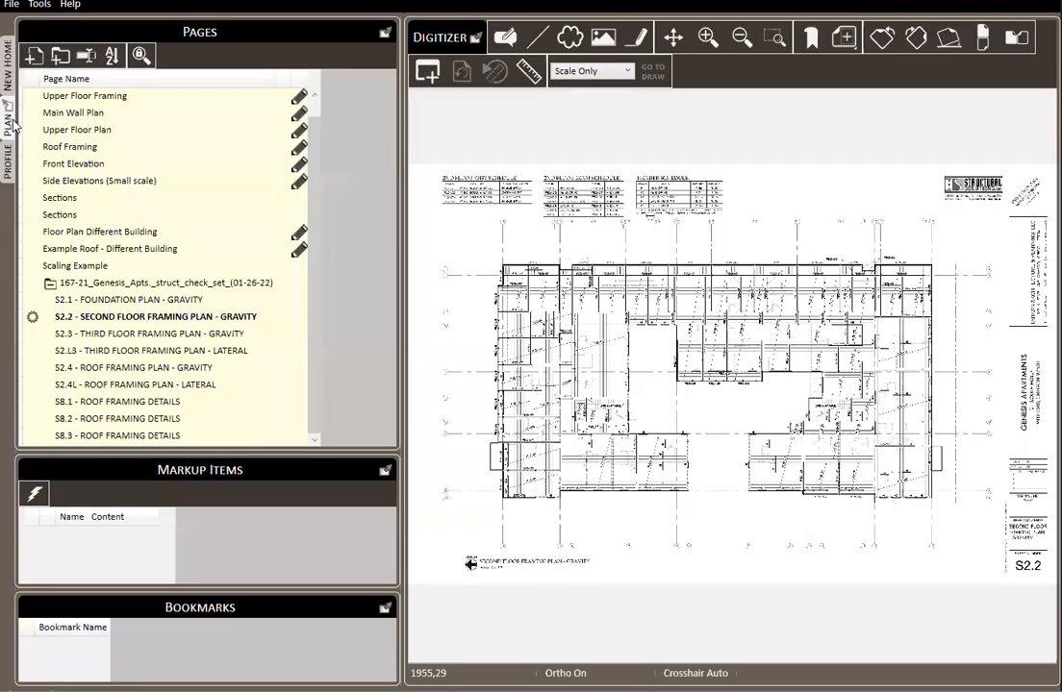
- Draw a horizontal line segment about 21' long in the blank area above the notes on the Upper Floor Framing page
left_click(11, 120)
scroll(116, 135, "up", 1)
left_click(96, 112)
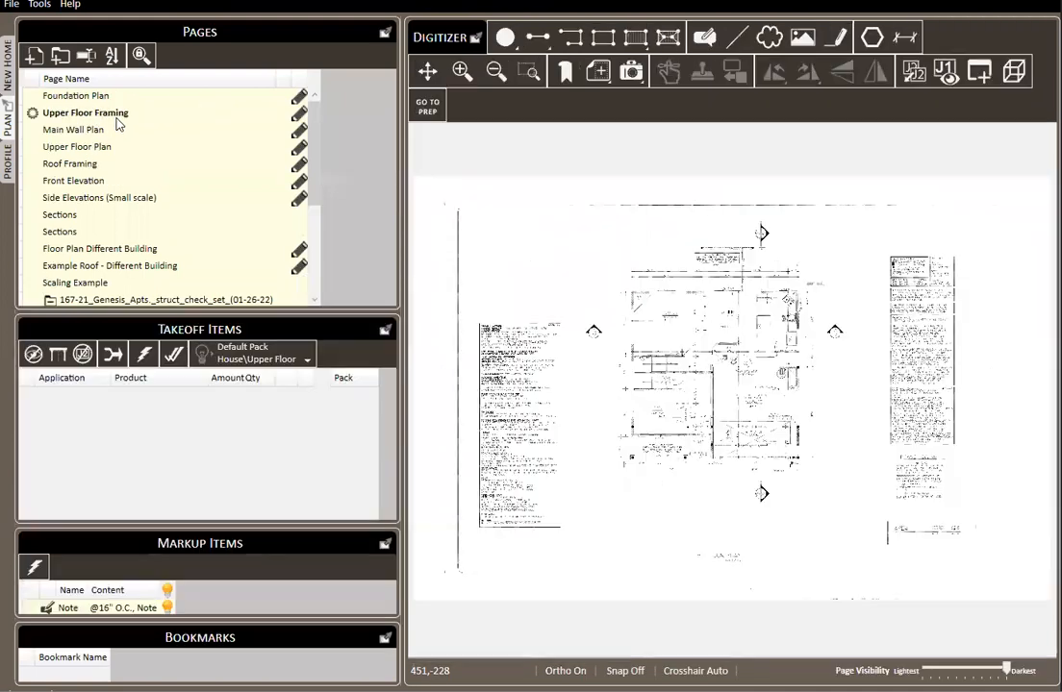
left_click(538, 37)
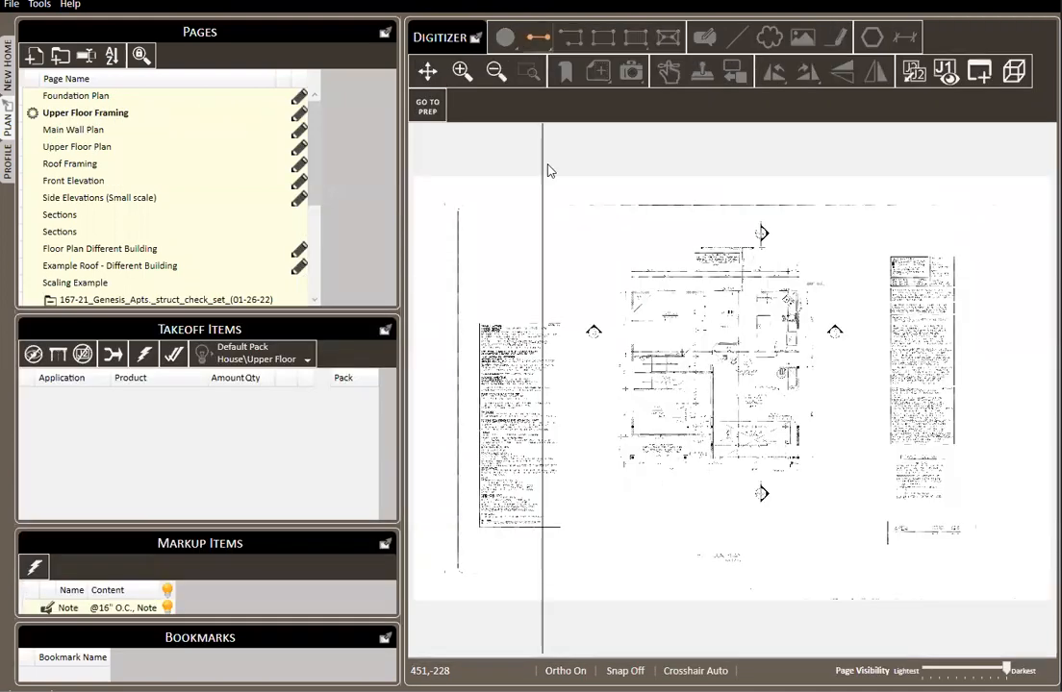
scroll(529, 253, "up", 3)
left_click(511, 234)
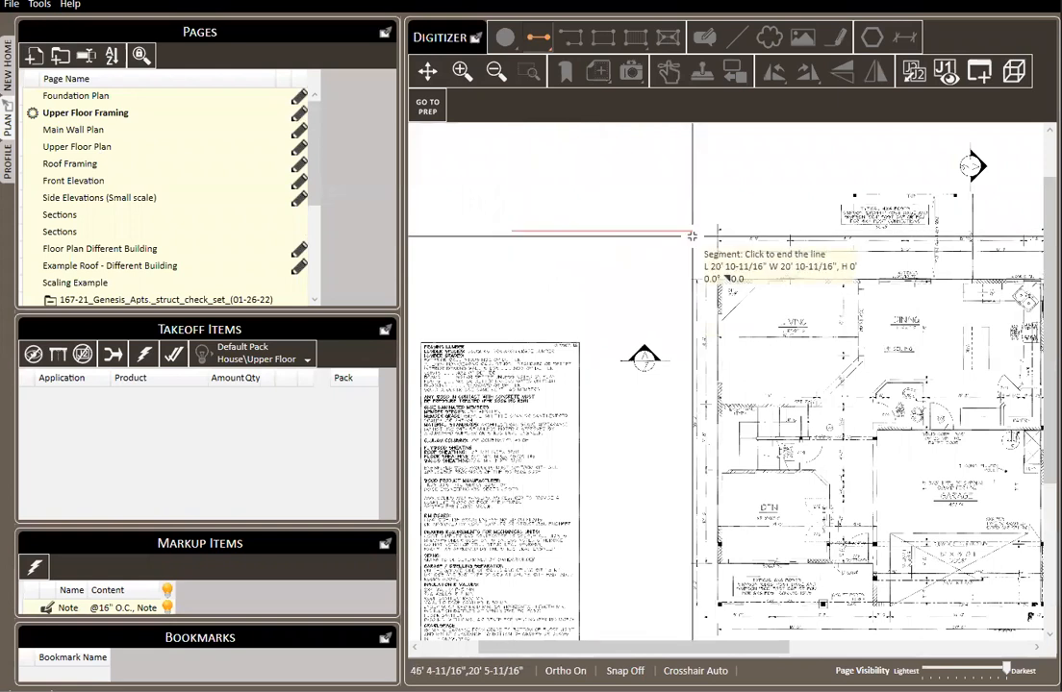
left_click(692, 235)
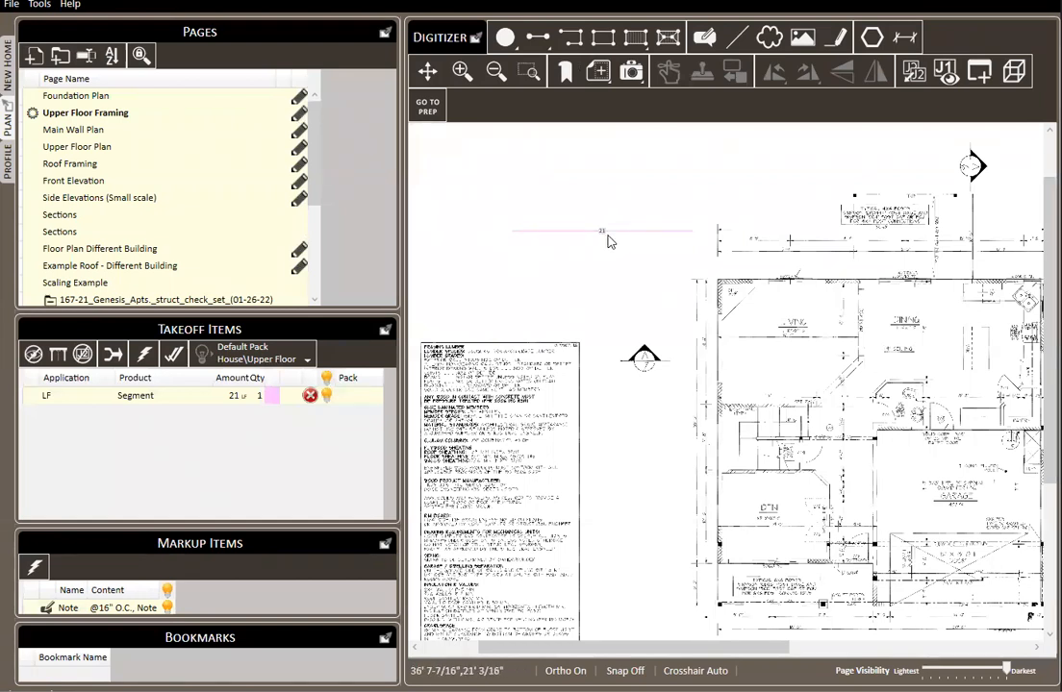
- Set the new line segment's application to Bridging
left_click(602, 231)
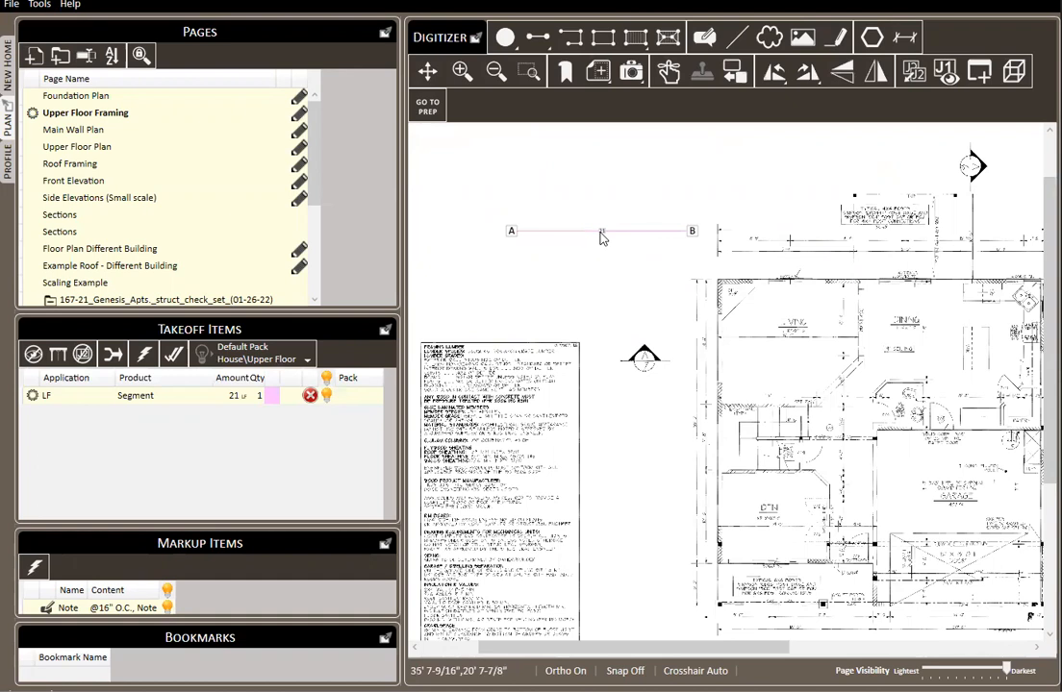
right_click(601, 232)
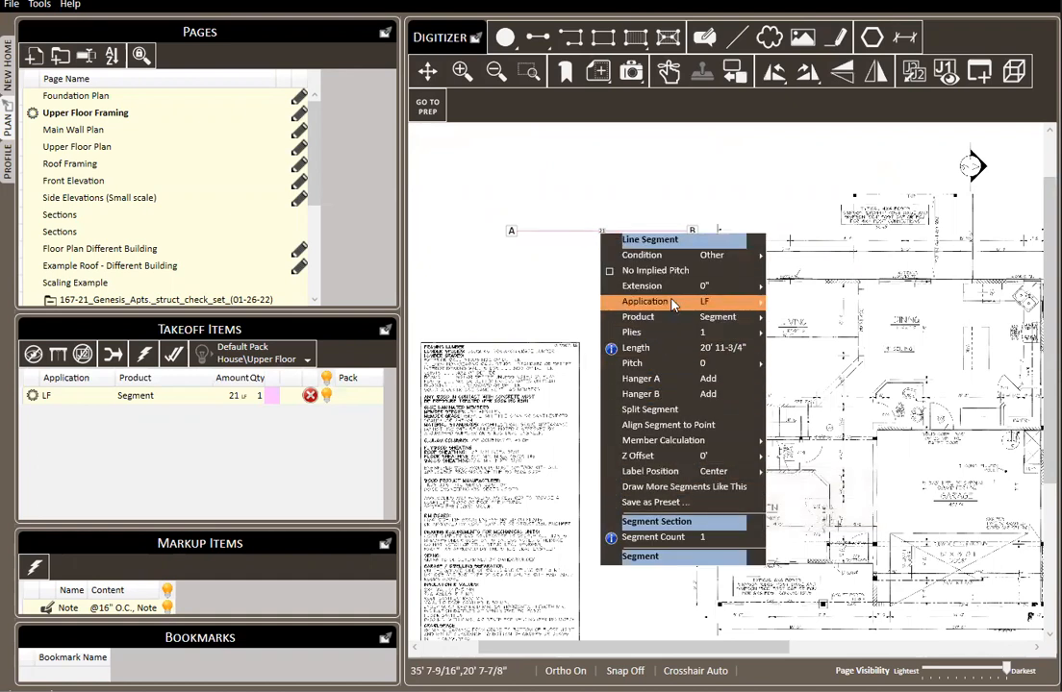
mouse_move(673, 304)
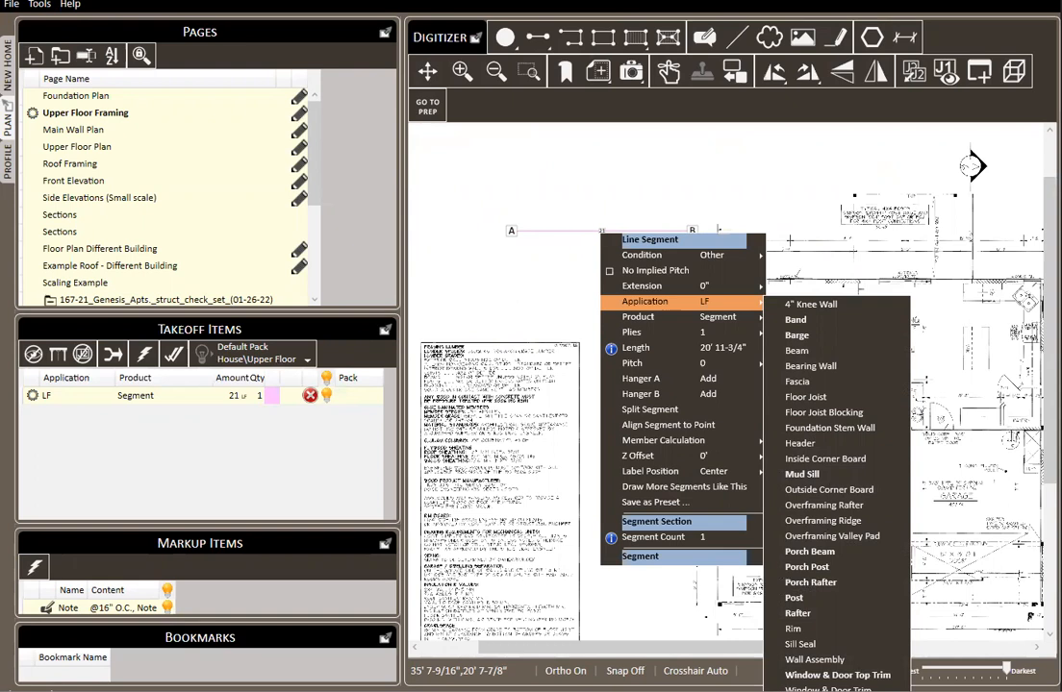
left_click(826, 691)
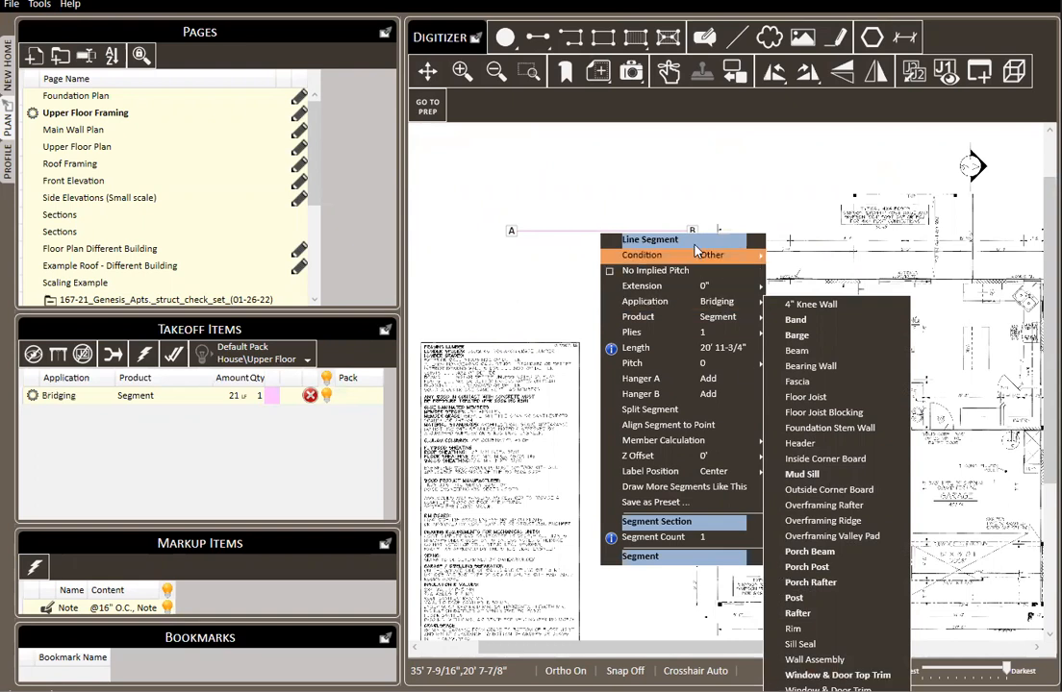
left_click(736, 181)
- Review the products offered for the Bridging takeoff item in the Product Picker, and cancel without choosing one
scroll(604, 229, "up", 2)
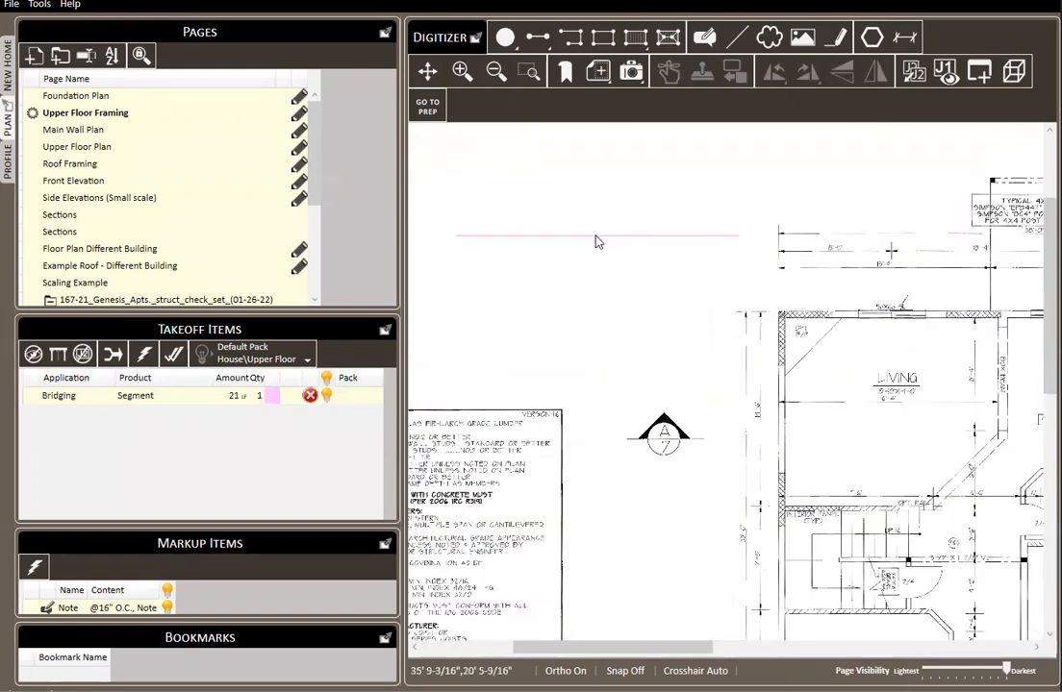
right_click(155, 394)
mouse_move(288, 415)
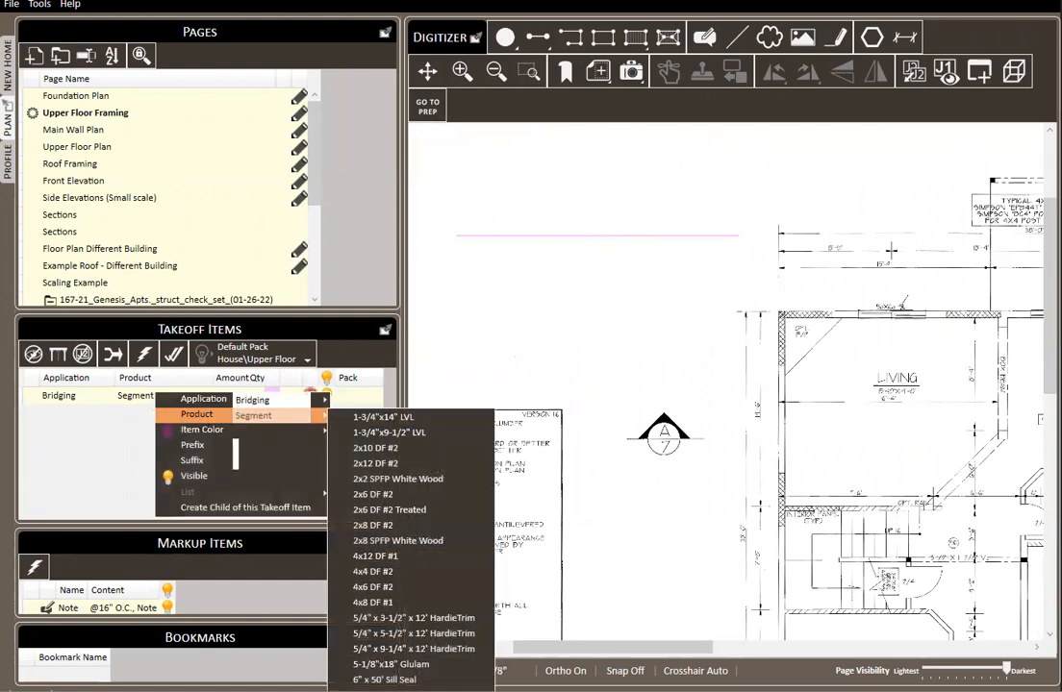
left_click(424, 691)
left_click(593, 333)
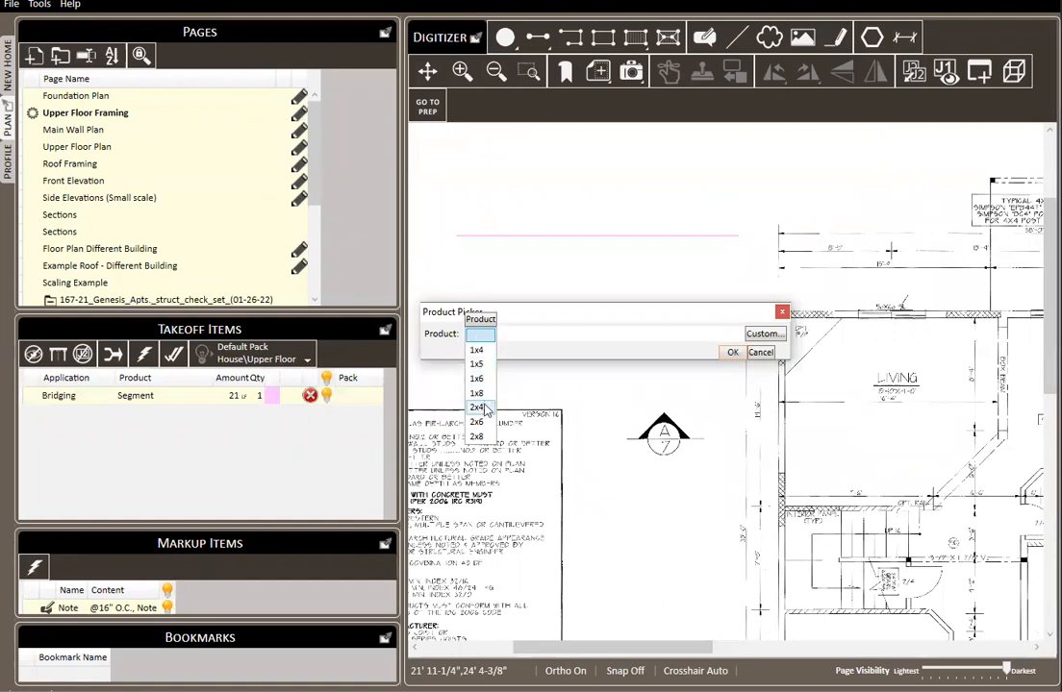
left_click(758, 352)
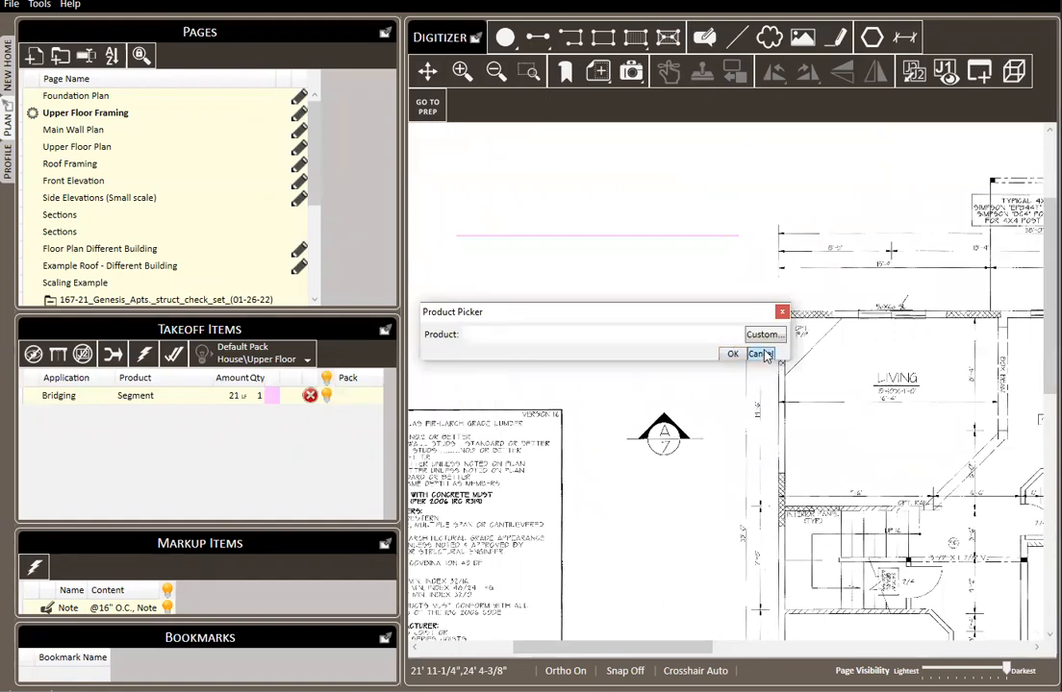
left_click(758, 352)
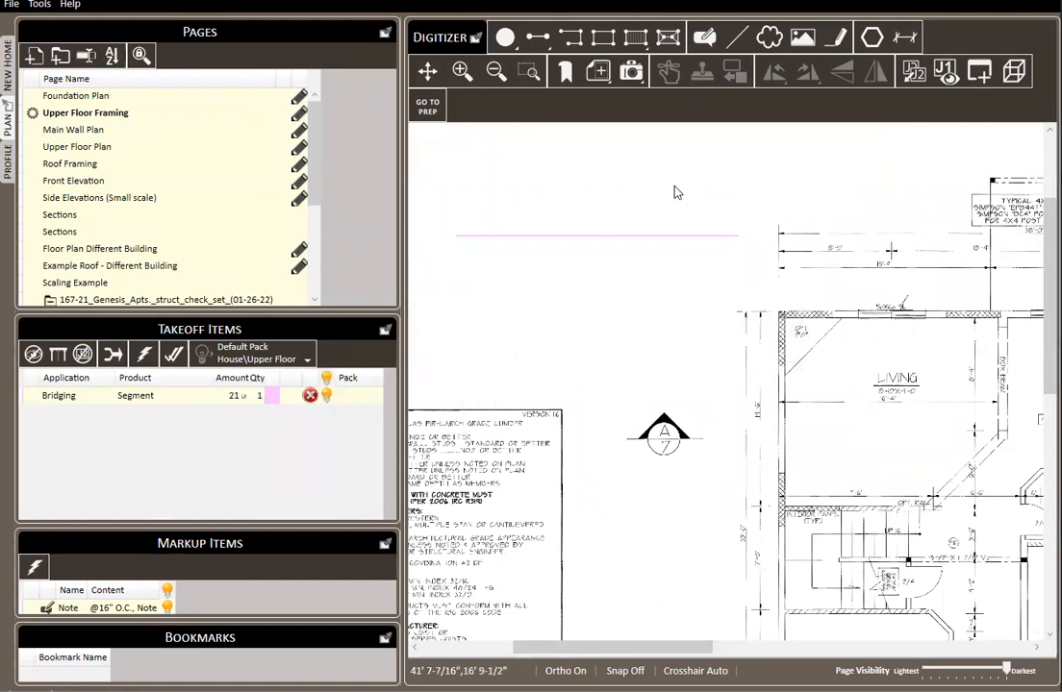
- Display the Floor Decking Kit's components in the profile's kit settings
left_click(9, 166)
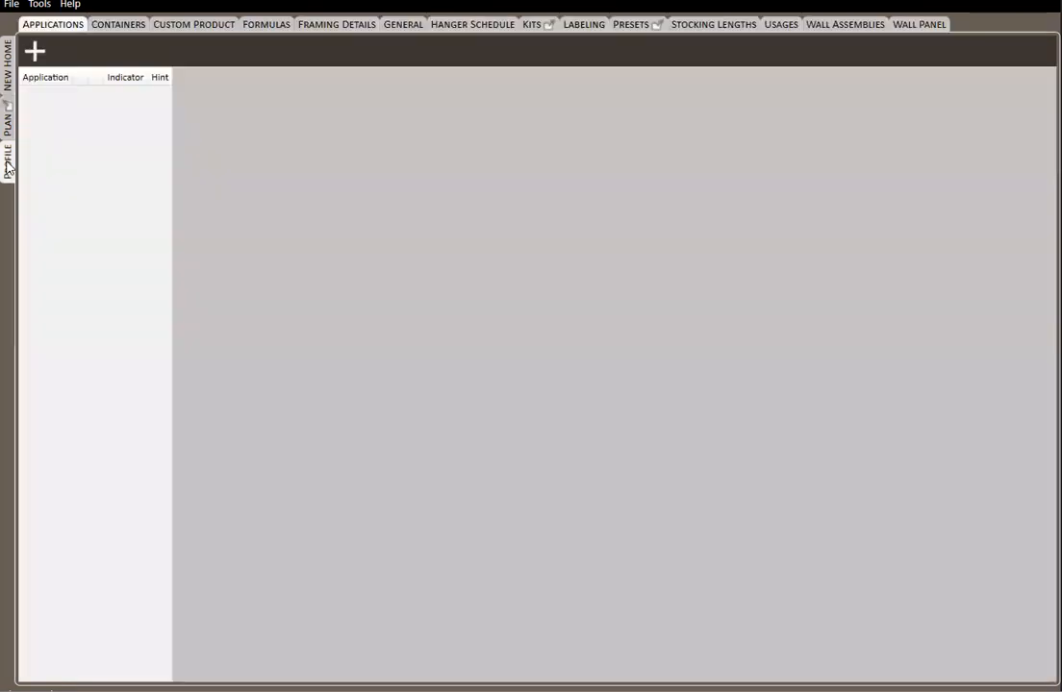
left_click(536, 25)
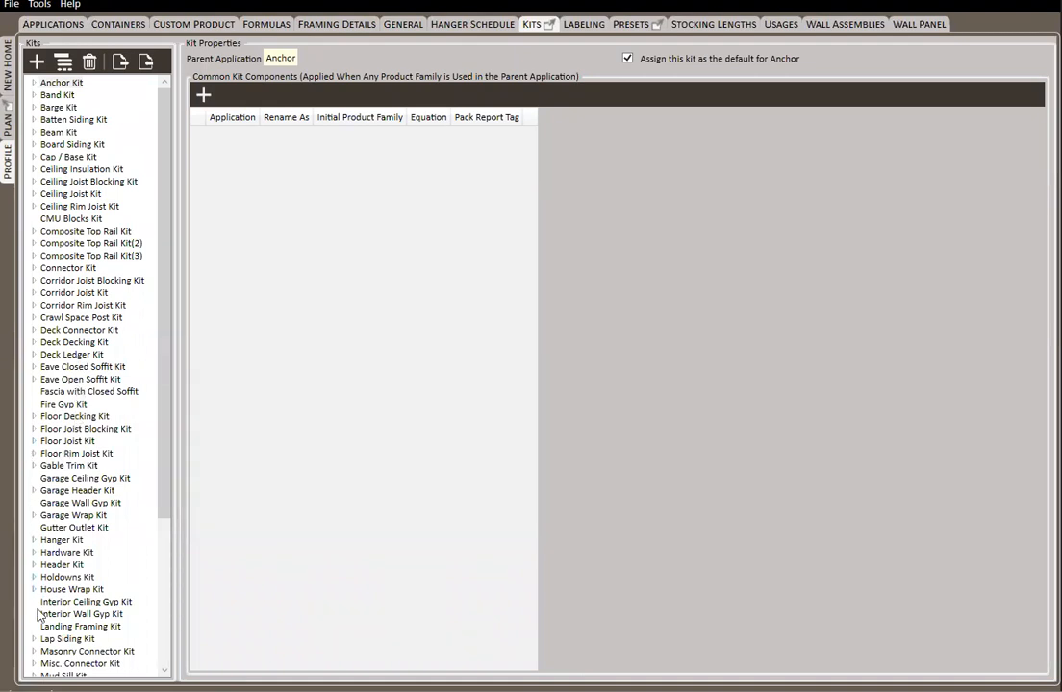
left_click(67, 416)
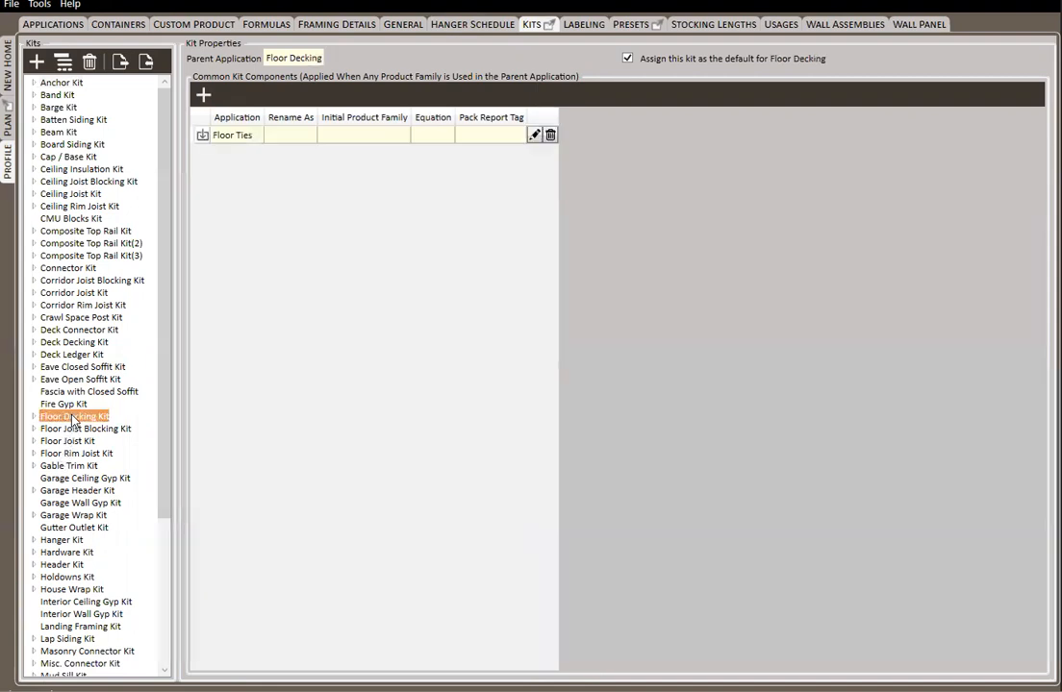
- Review the product families offered for an Adhesive (qyt.) component in the Floor Decking Kit, and cancel without adding it
left_click(204, 96)
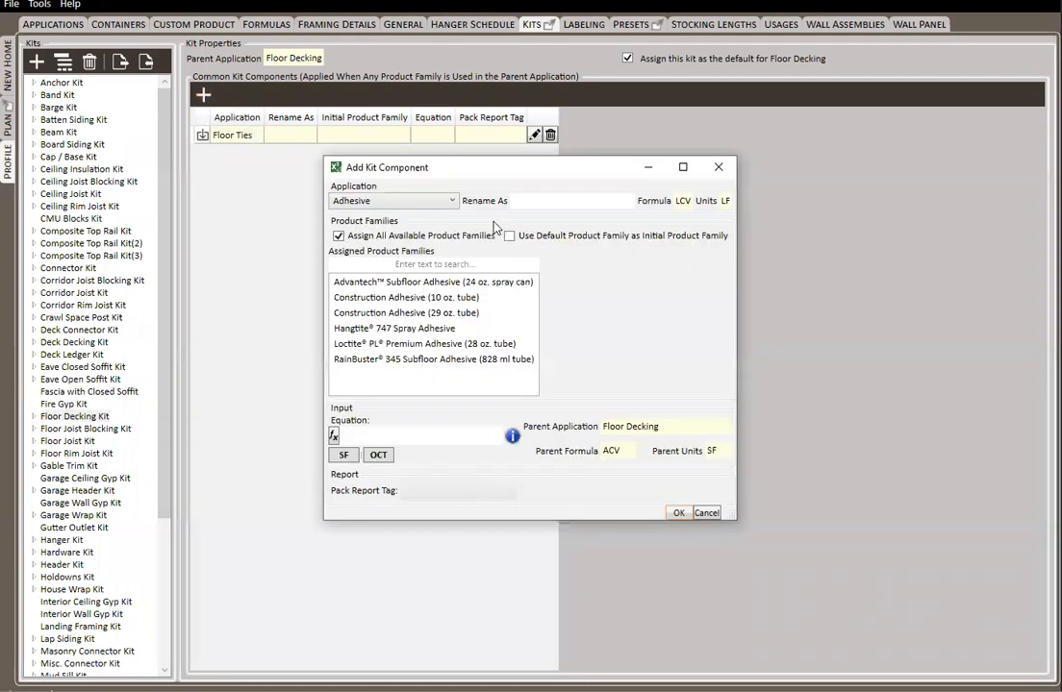
left_click(380, 202)
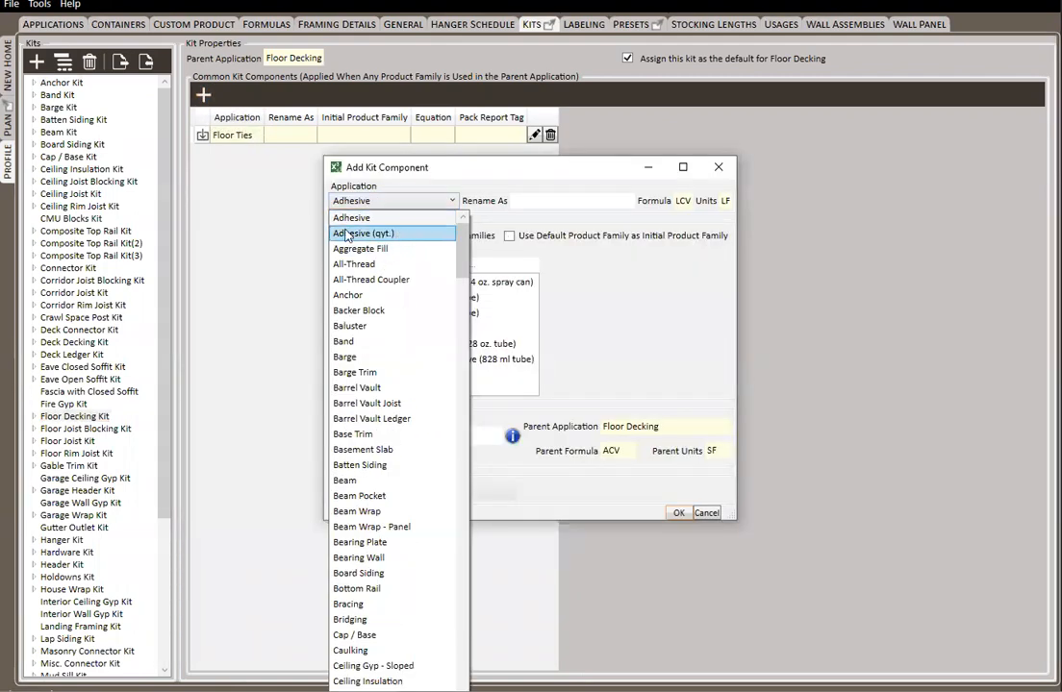
left_click(360, 236)
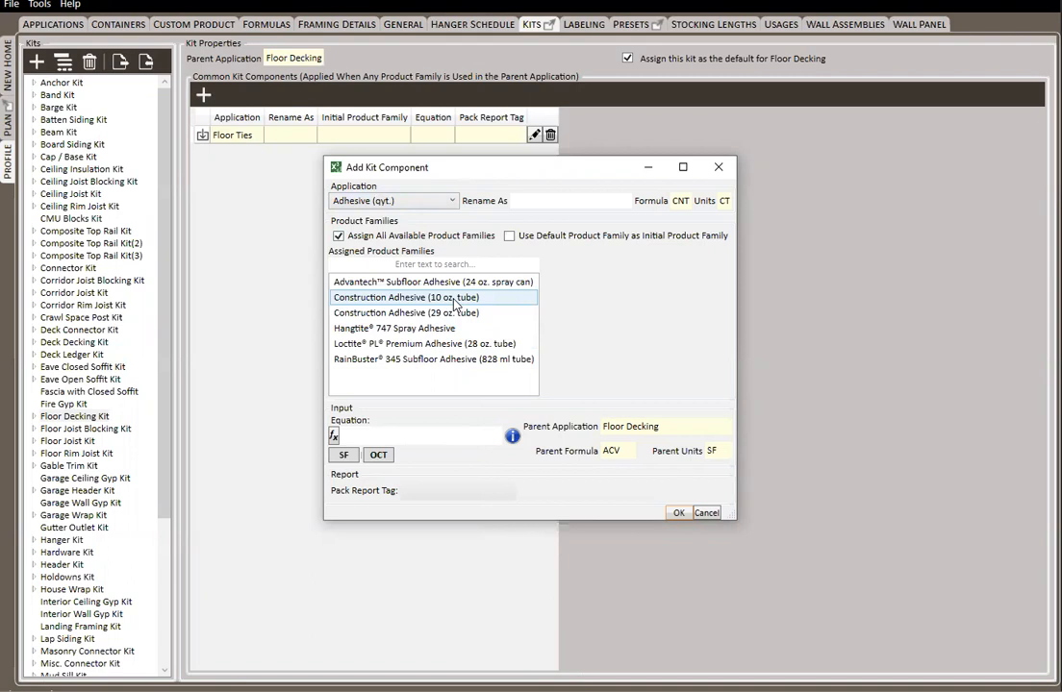
left_click(706, 514)
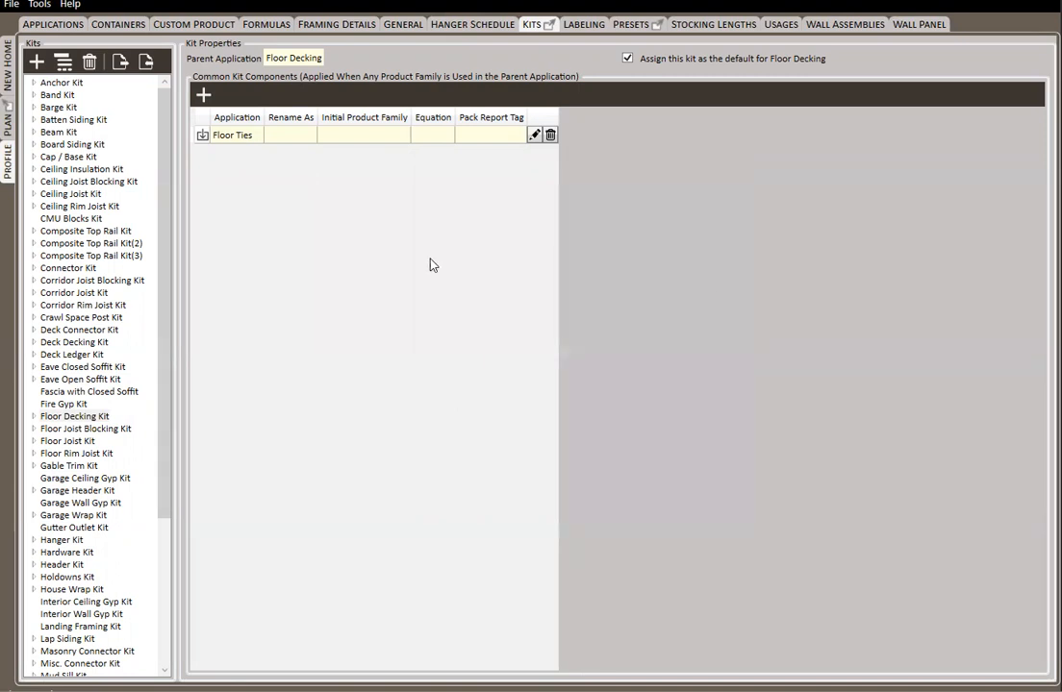
- On the Floor Plan Different Building page, add Hanger A to the (2)B6-13 beam beside the B01 note
left_click(9, 107)
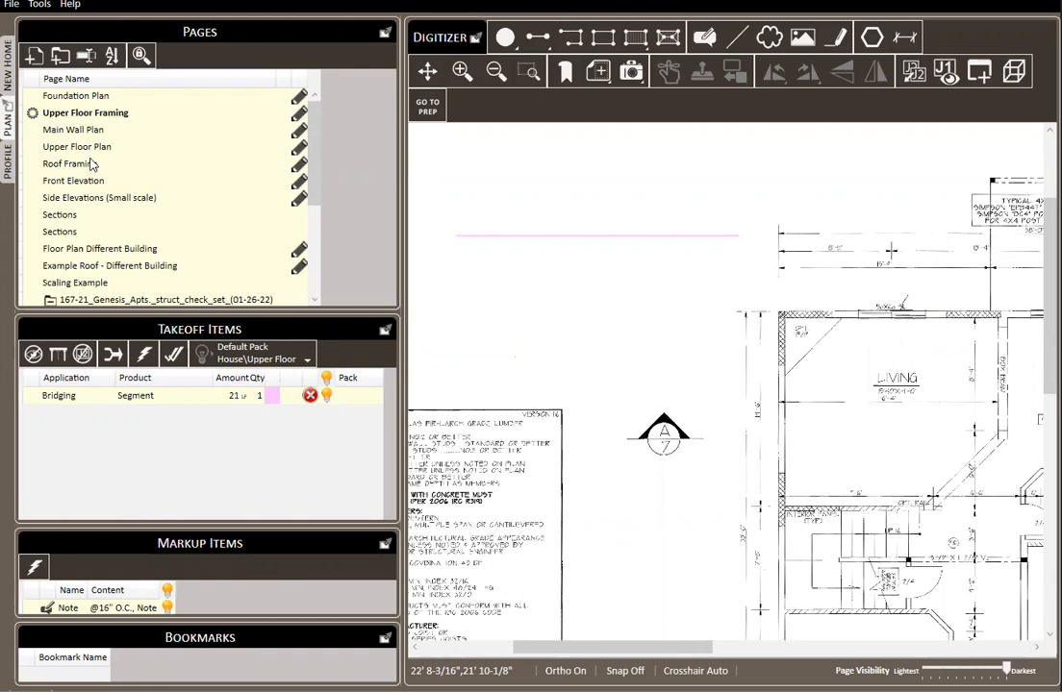
left_click(107, 247)
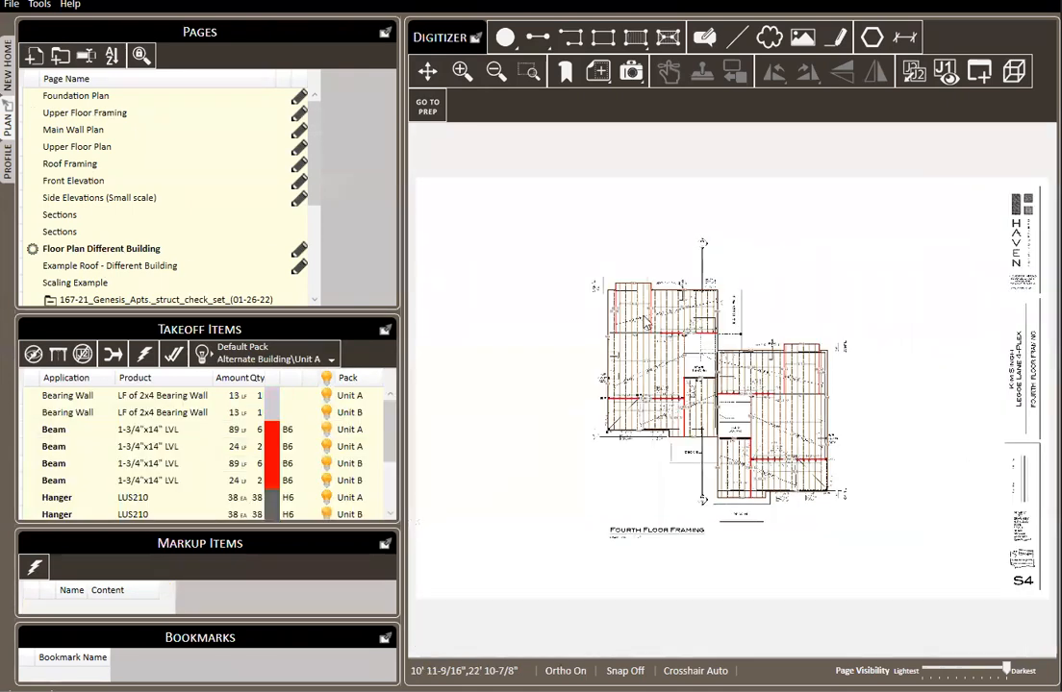
scroll(582, 341, "up", 5)
left_click_drag(651, 264, 684, 370)
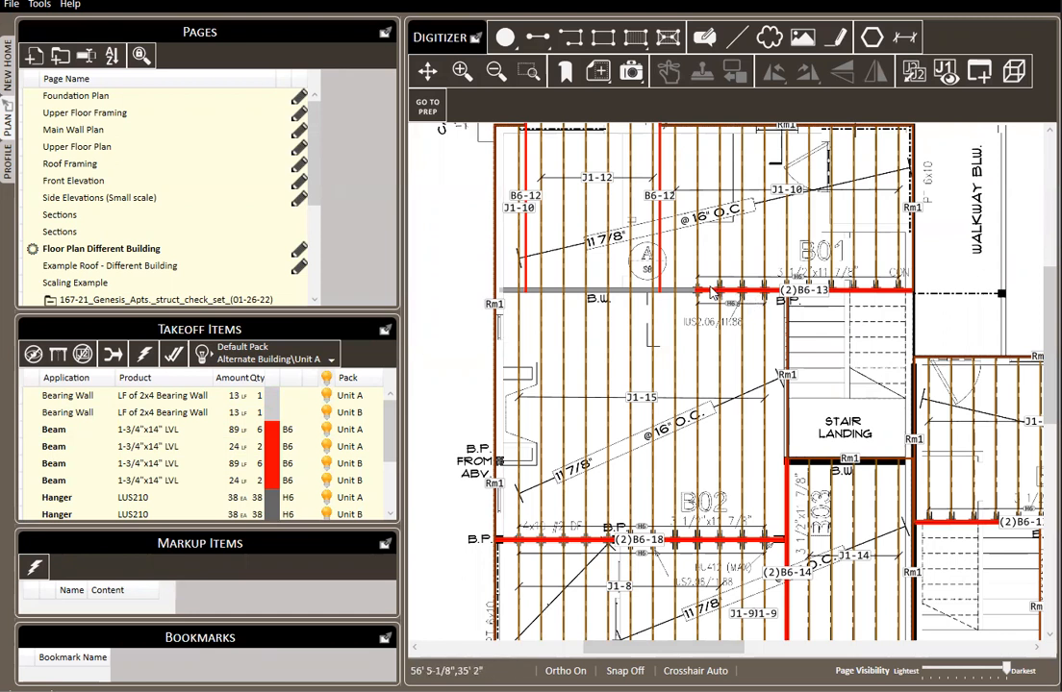
scroll(692, 291, "up", 5)
scroll(685, 295, "down", 2)
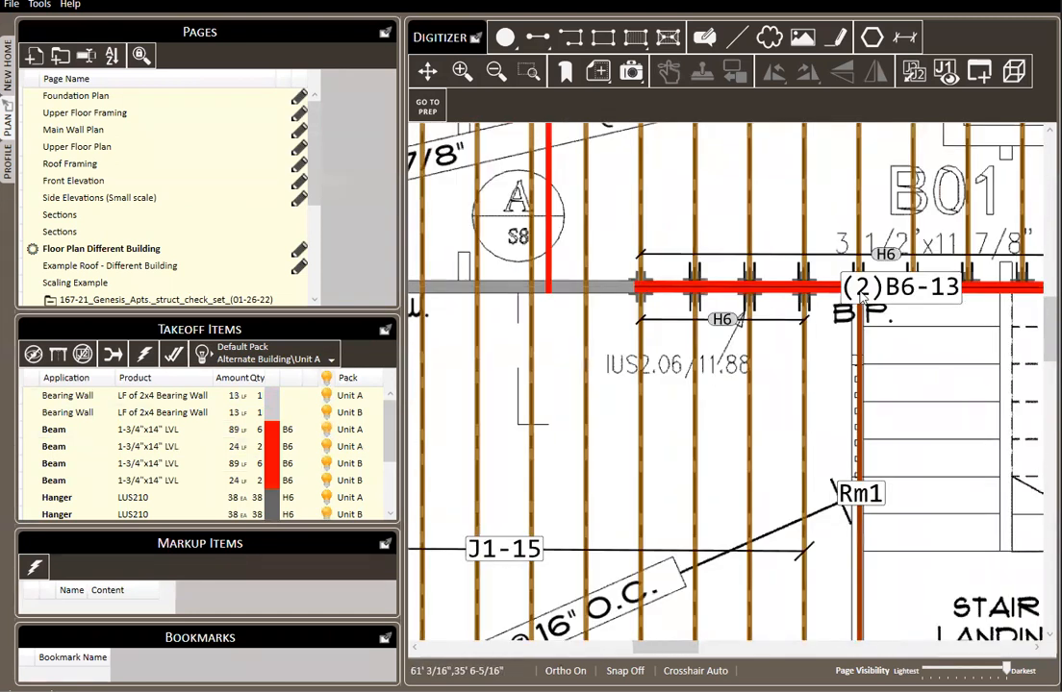
right_click(859, 291)
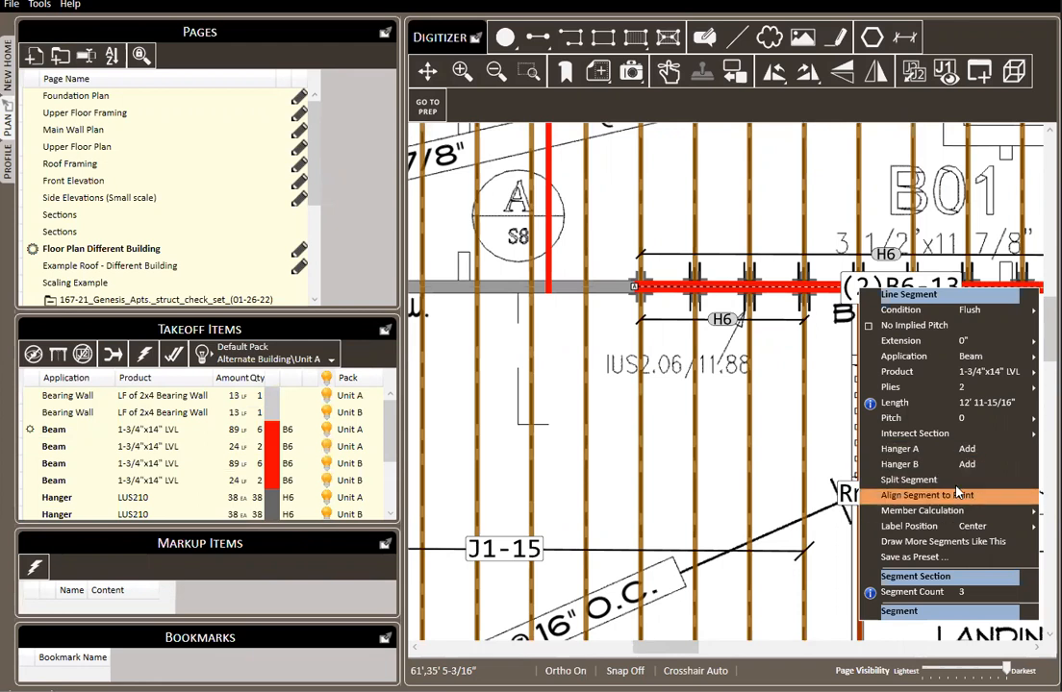
left_click(952, 449)
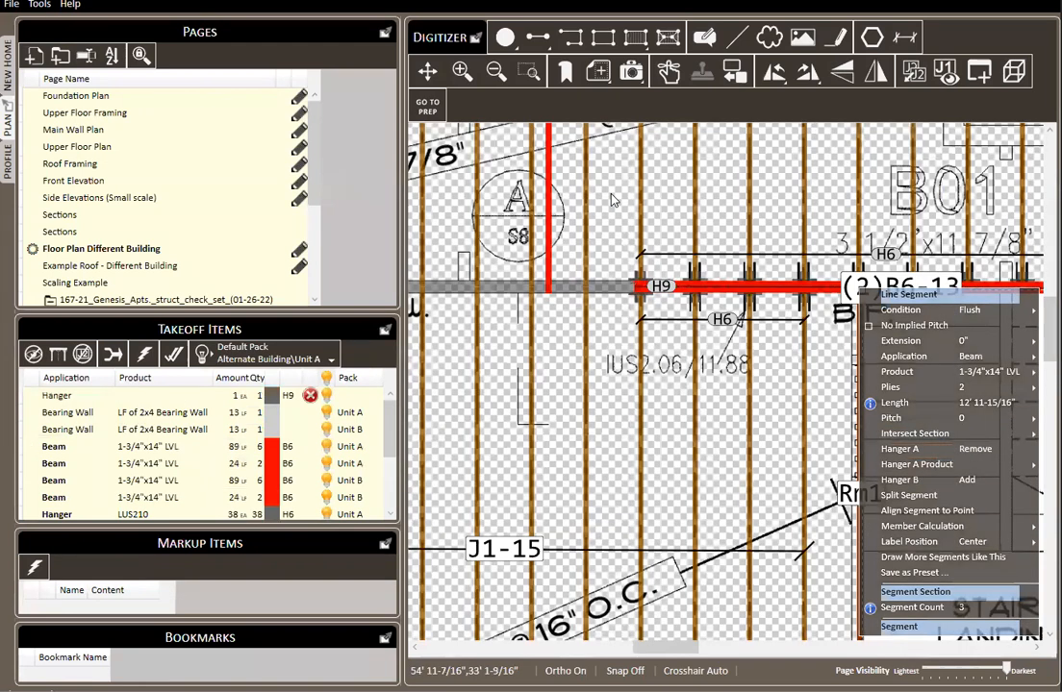
- Select the new hanger's label at the end of the beam and examine which beam end it marks
scroll(673, 286, "up", 4)
left_click_drag(655, 344, 574, 281)
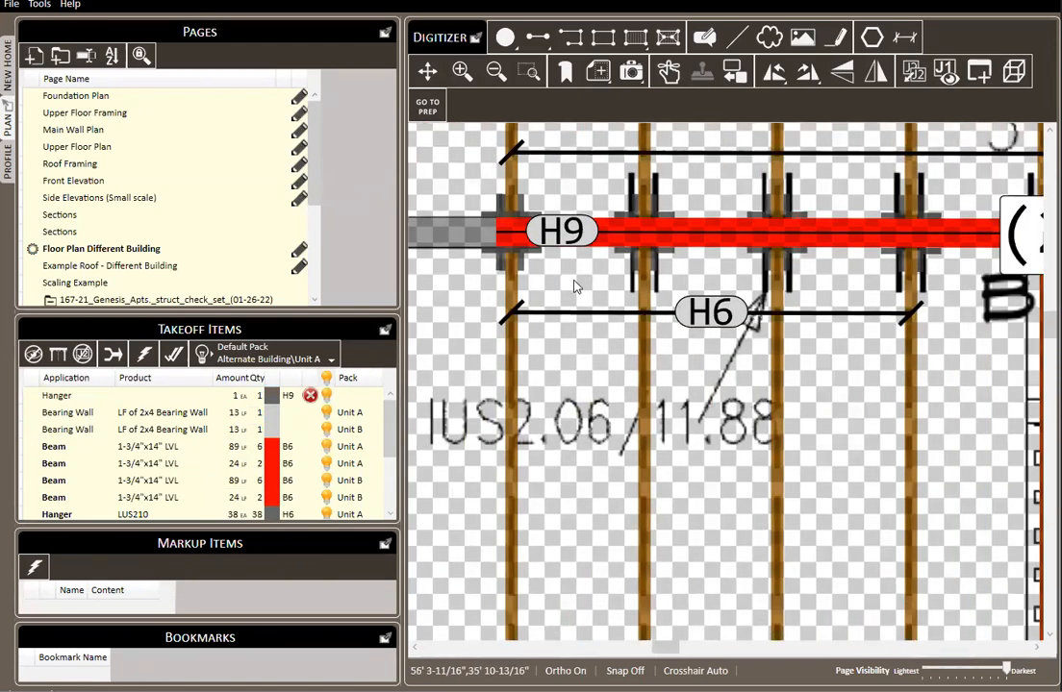
left_click(556, 232)
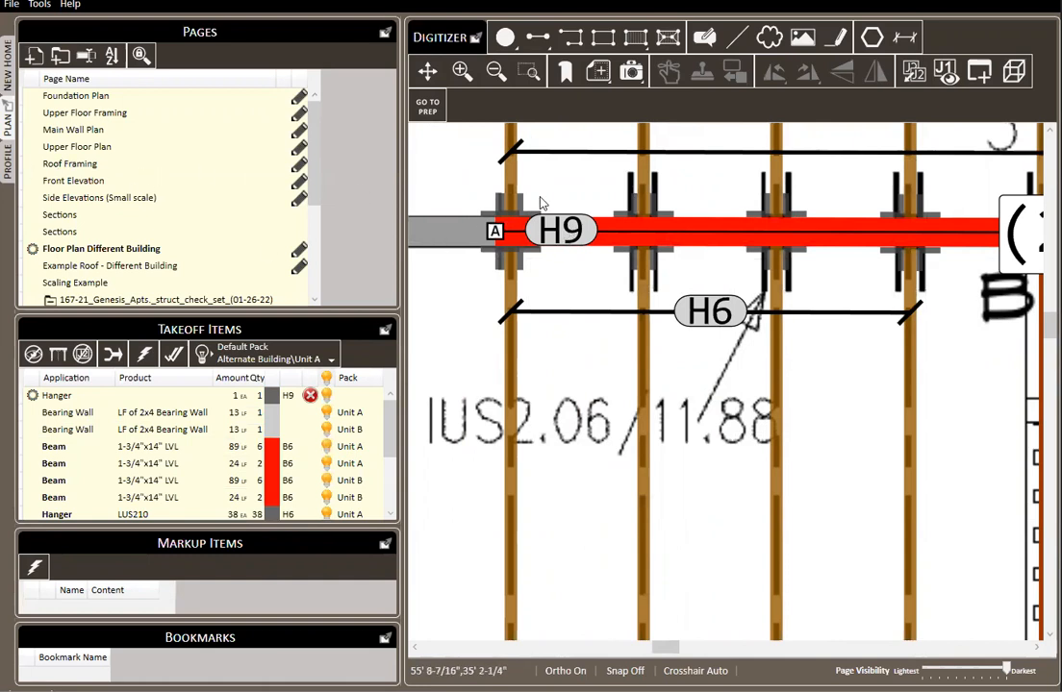
- Check the Hanger label style in the profile's labeling settings, and return to the whole floor framing plan
left_click(8, 162)
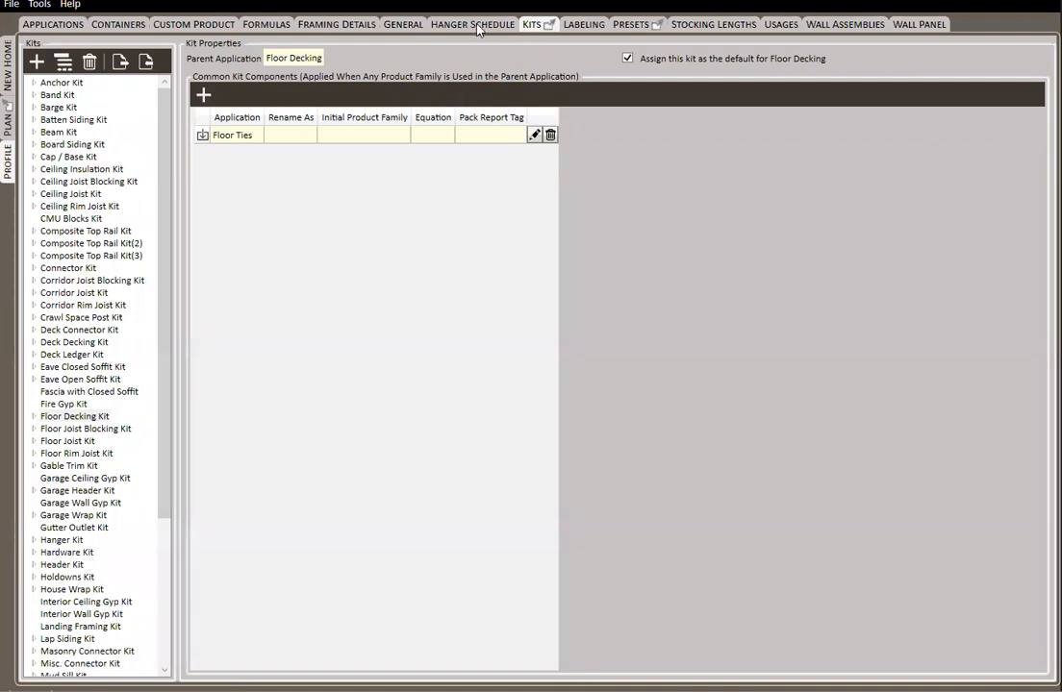
left_click(585, 24)
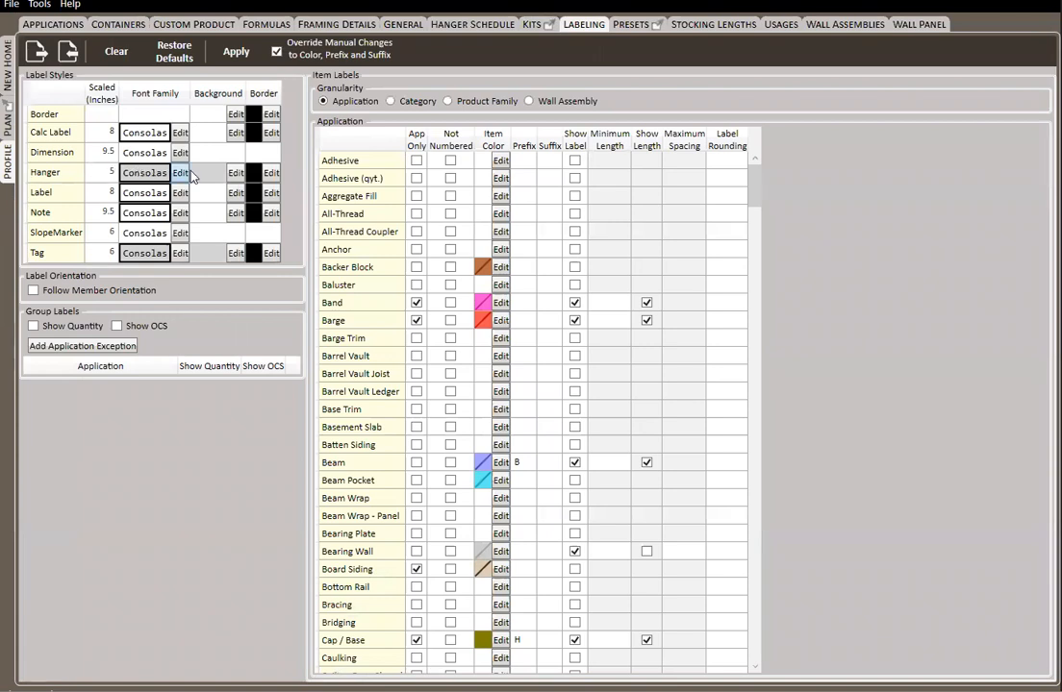
left_click(9, 123)
scroll(740, 404, "down", 3)
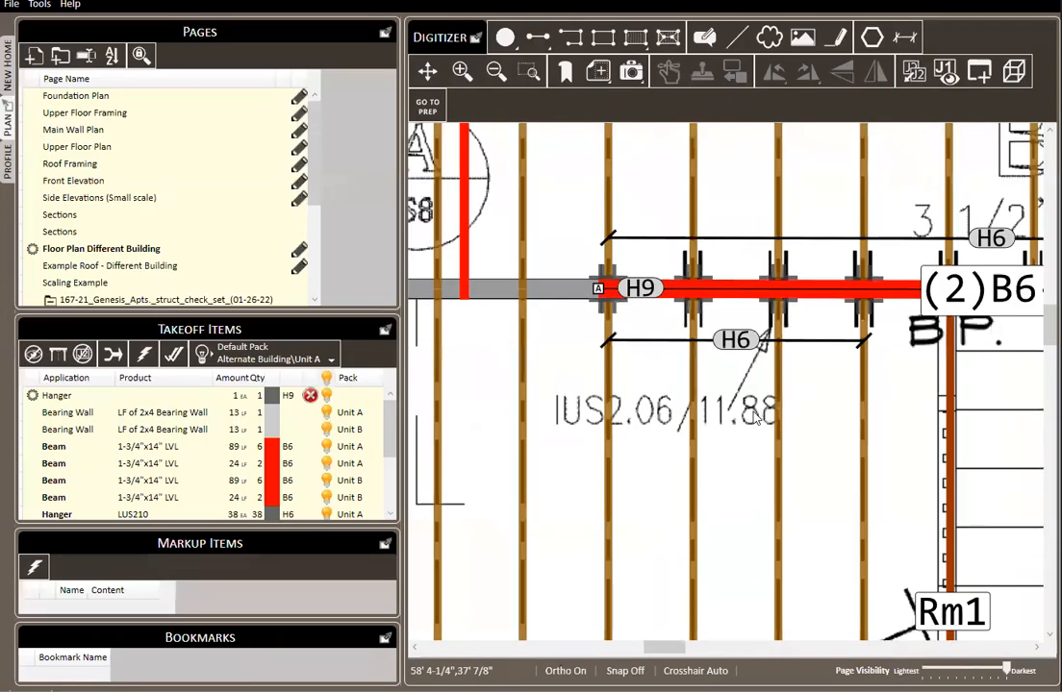
left_click_drag(825, 412, 770, 381)
scroll(770, 381, "down", 2)
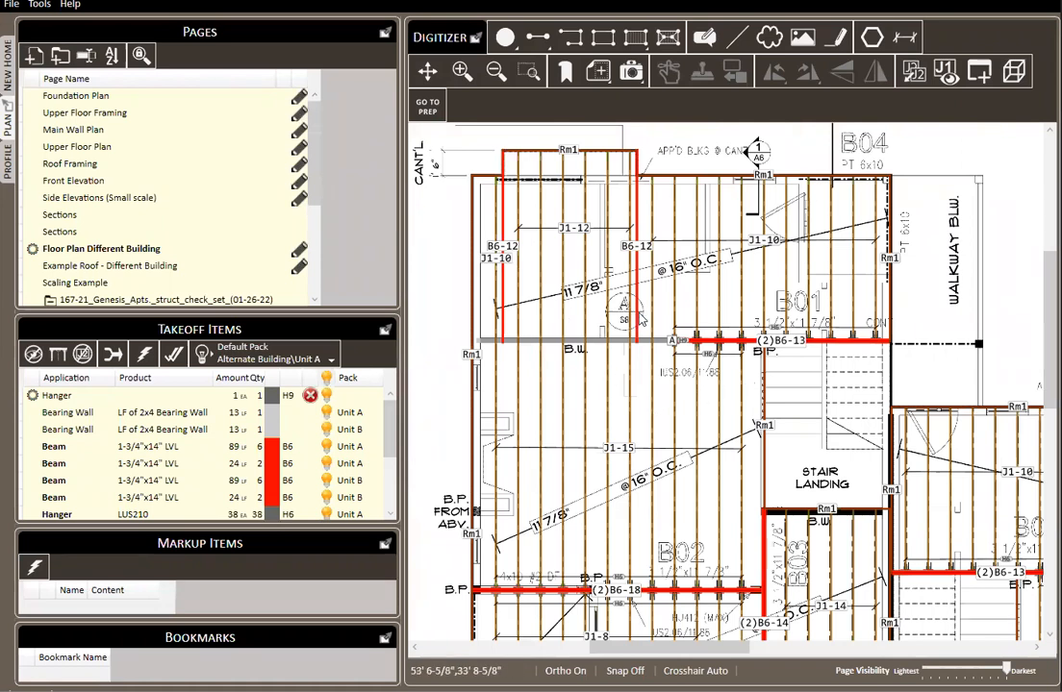
scroll(654, 309, "down", 2)
scroll(617, 272, "down", 3)
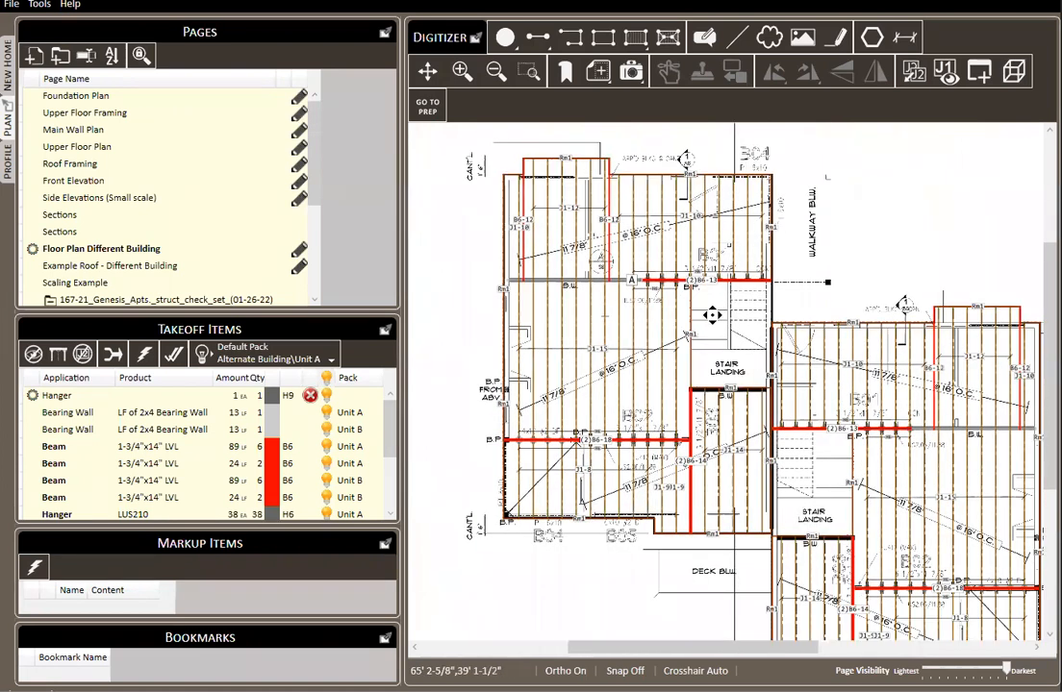
- Create a roof framing layout around the roof plan on the Example Roof - Different Building page, showing Visible Material at Fit to Page
left_click(100, 268)
left_click_drag(188, 314, 163, 267)
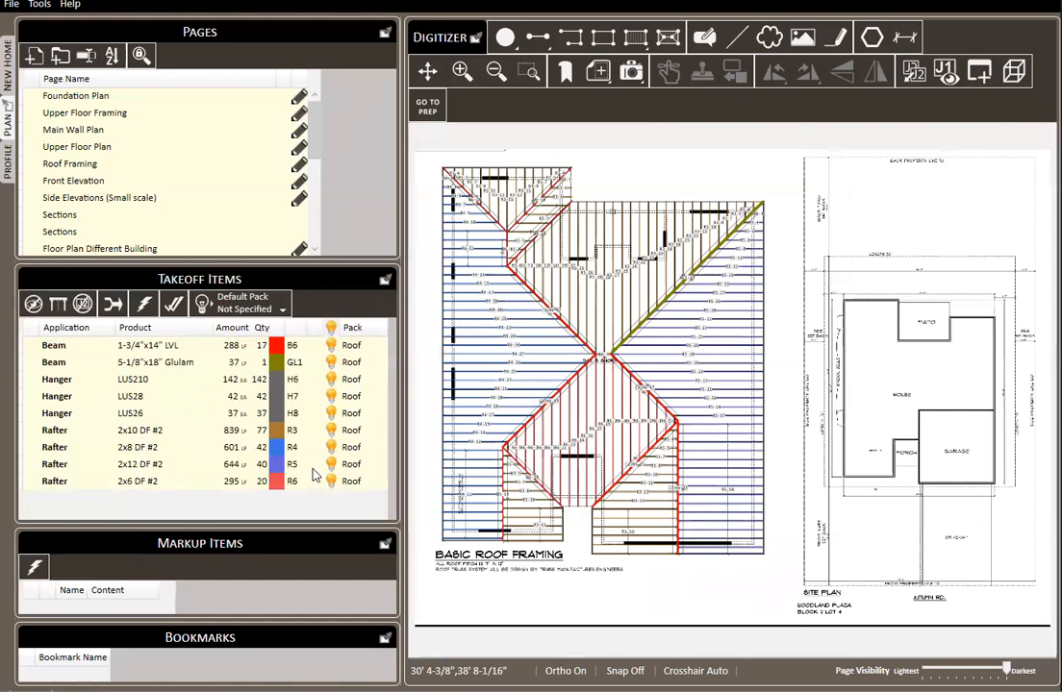
left_click(630, 71)
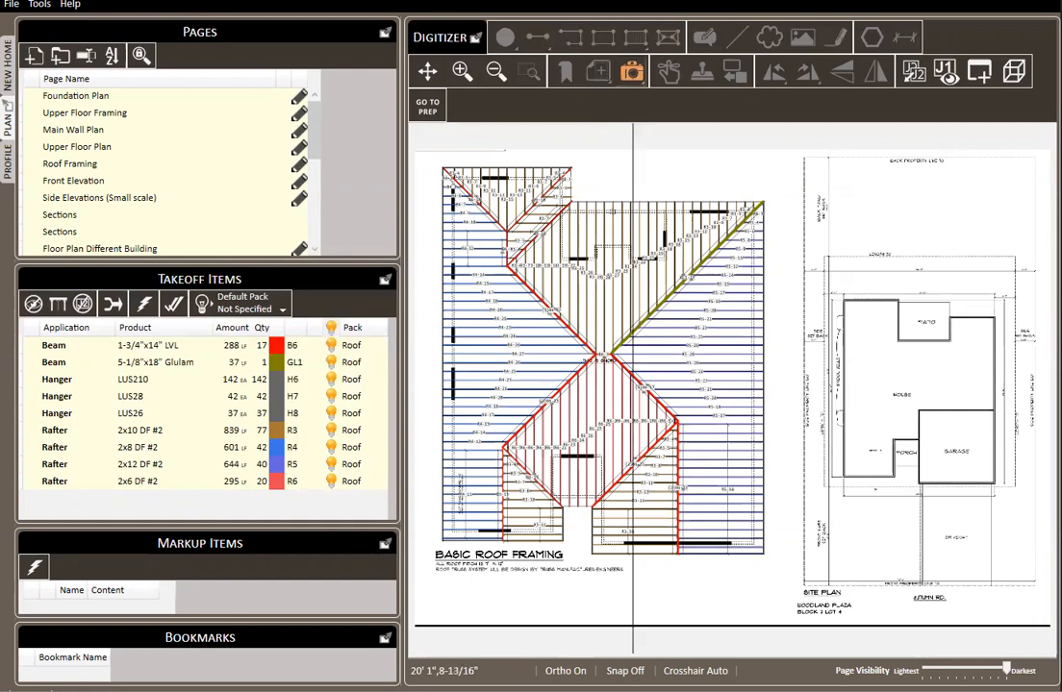
left_click(421, 148)
left_click(791, 583)
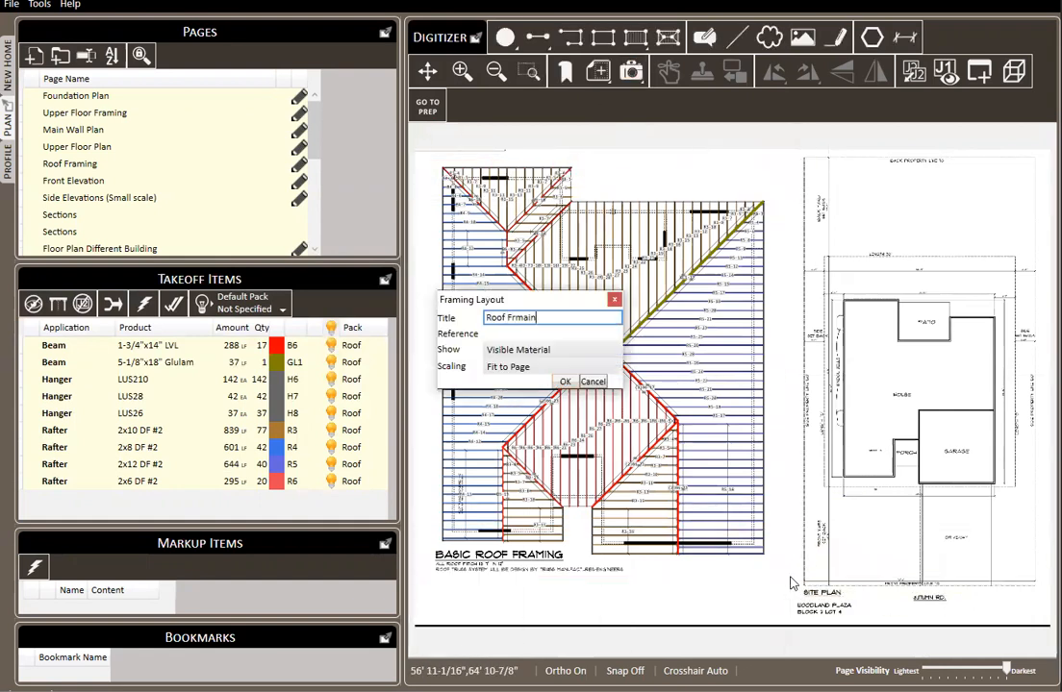
key("Return")
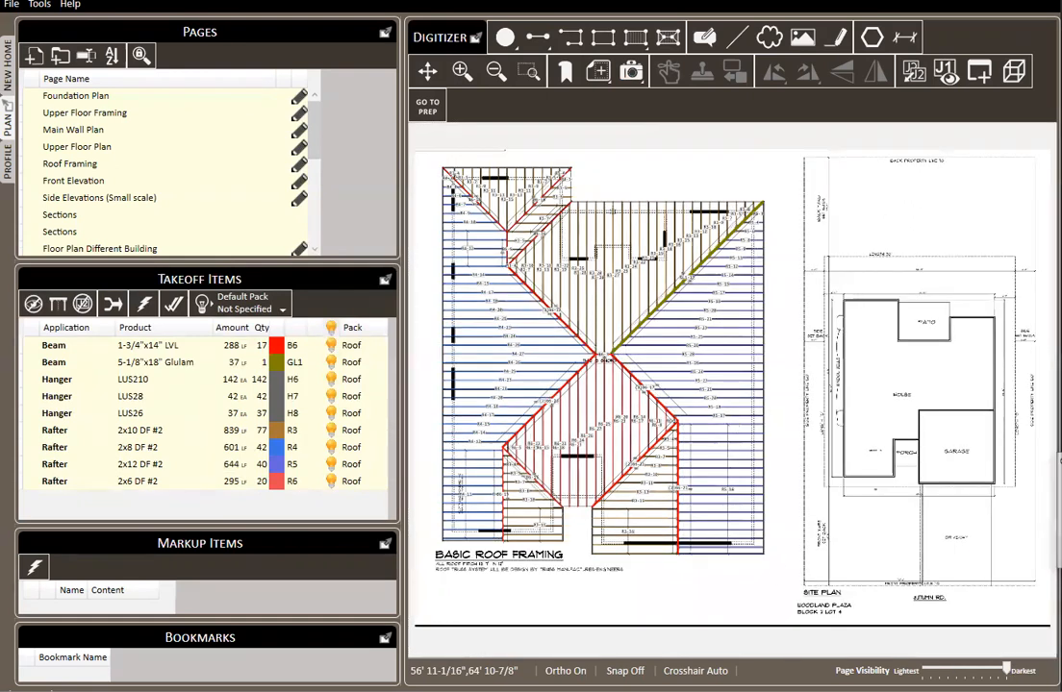
- Examine the tags, lengths and cut logic in the roof framing layout's material table, and close the layout
scroll(842, 85, "up", 1)
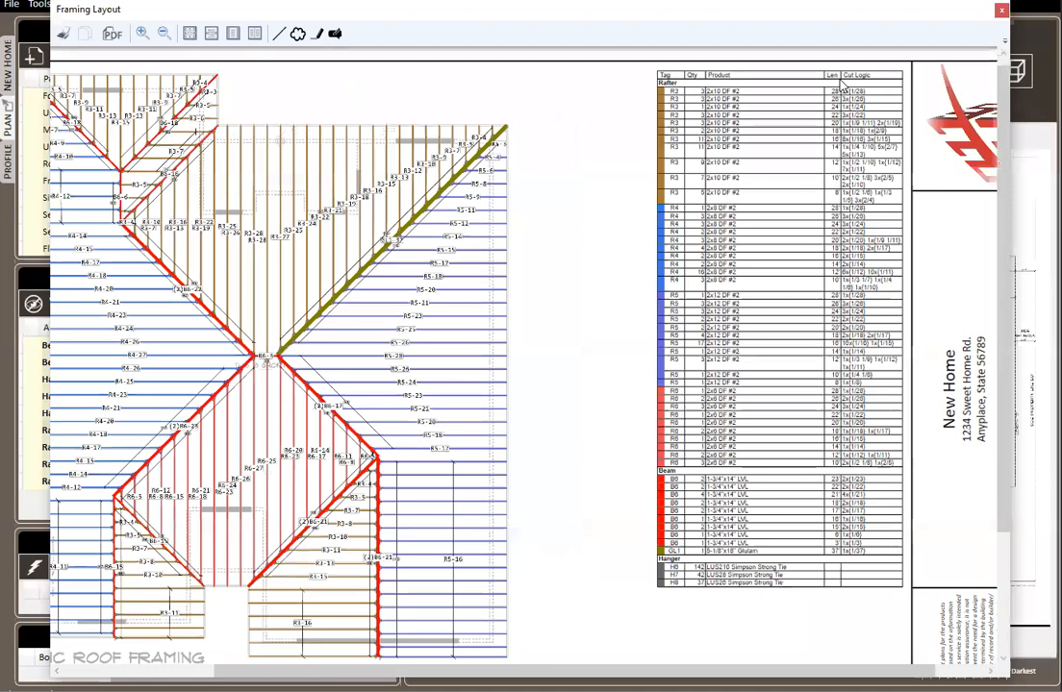
scroll(553, 96, "up", 1)
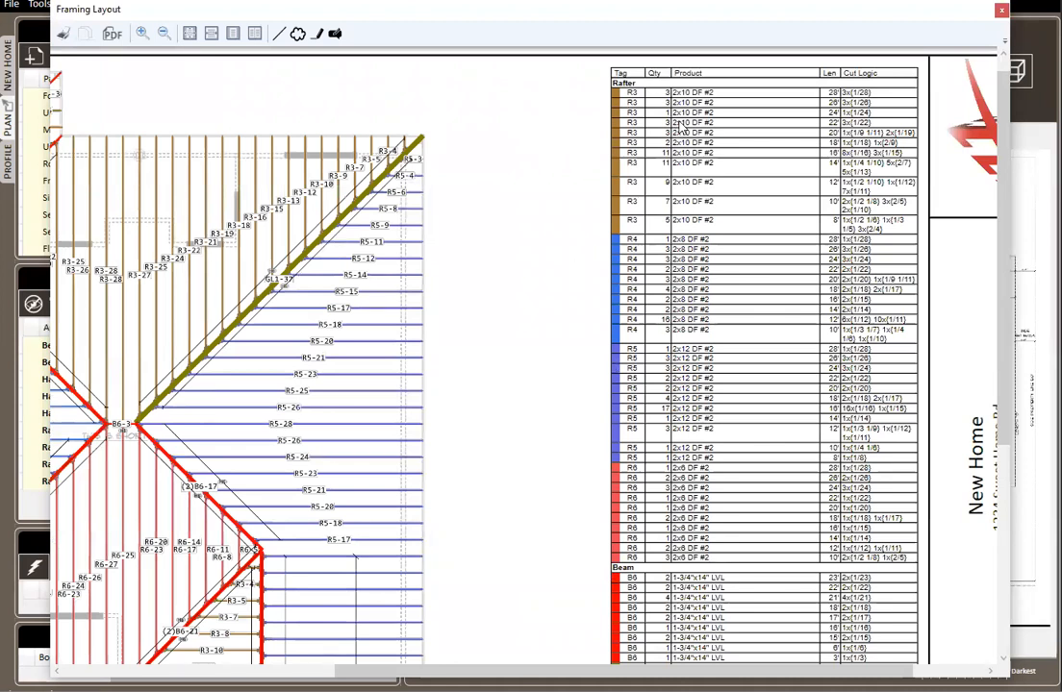
left_click(1003, 10)
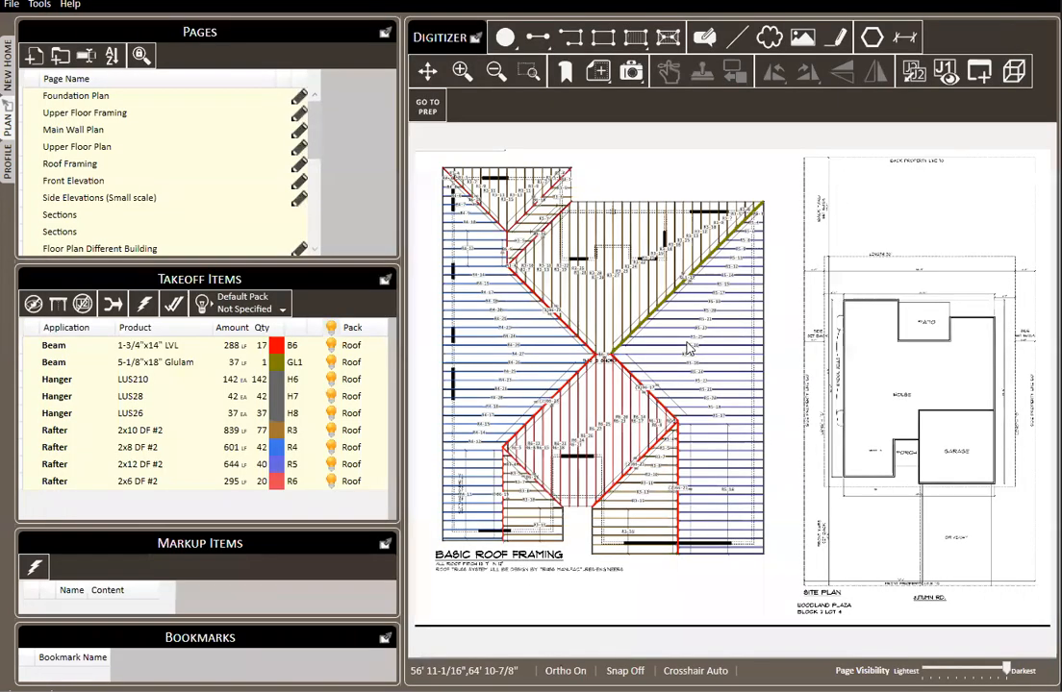
- Create a framing layout titled Framing around both units on the Floor Plan Different Building page, showing Visible Material at Fit to Page
scroll(134, 156, "down", 3)
scroll(134, 156, "up", 1)
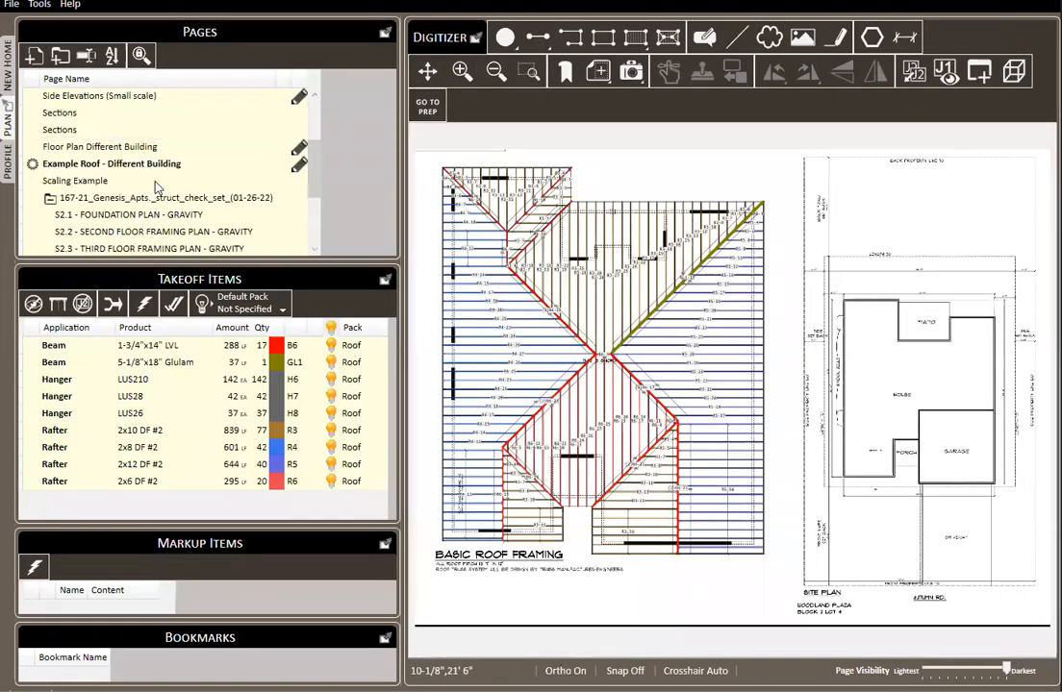
left_click(101, 149)
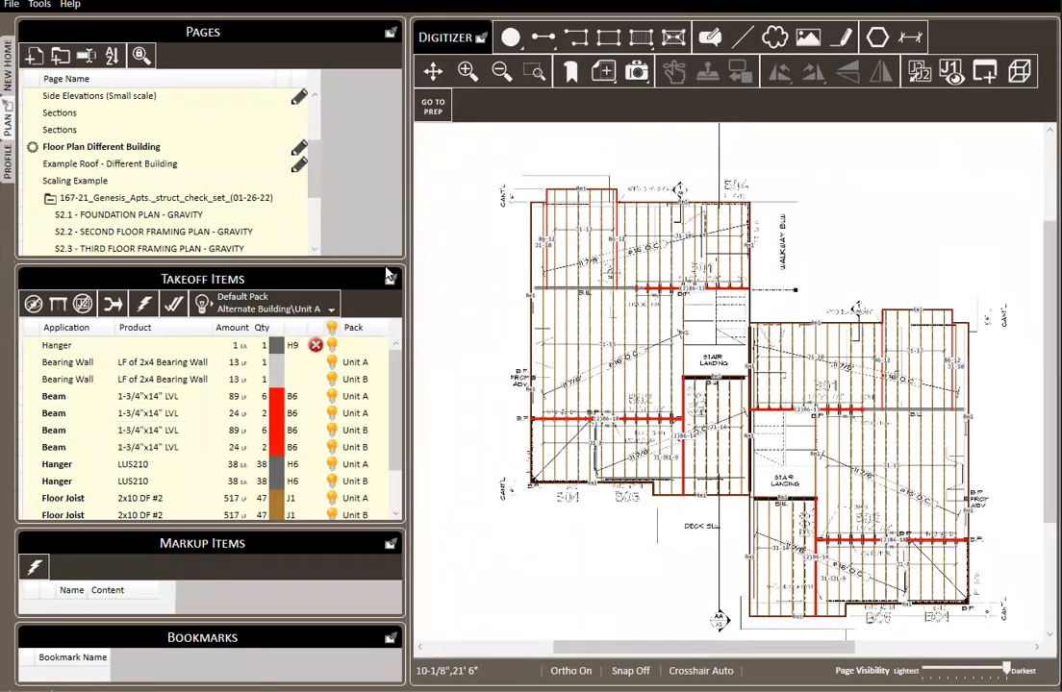
left_click_drag(824, 364, 784, 337)
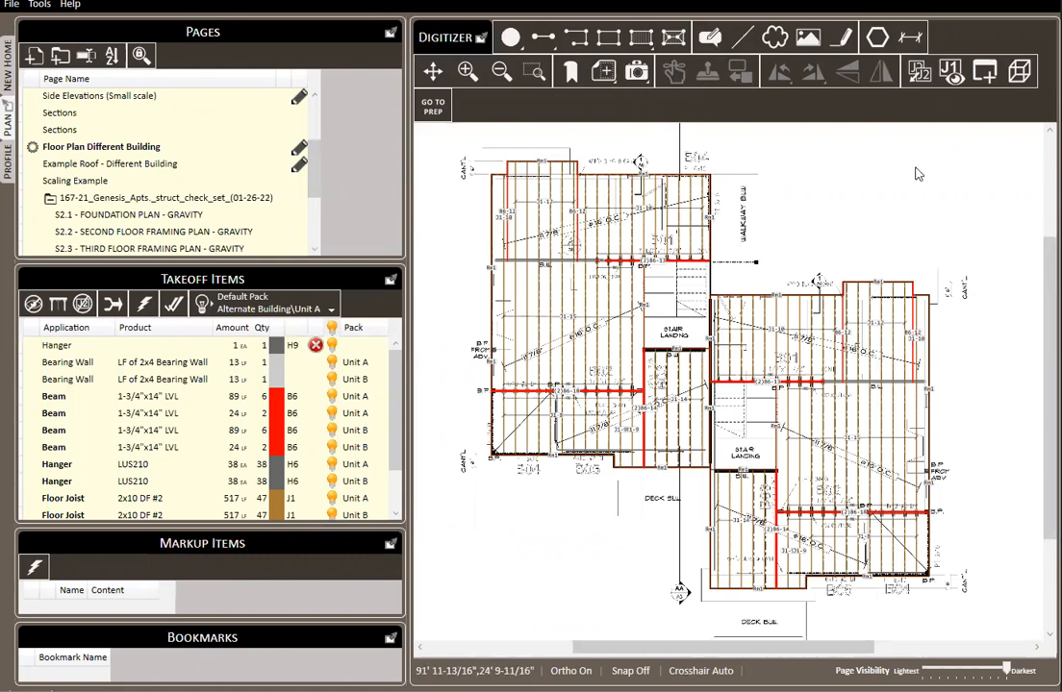
left_click(638, 74)
left_click(473, 144)
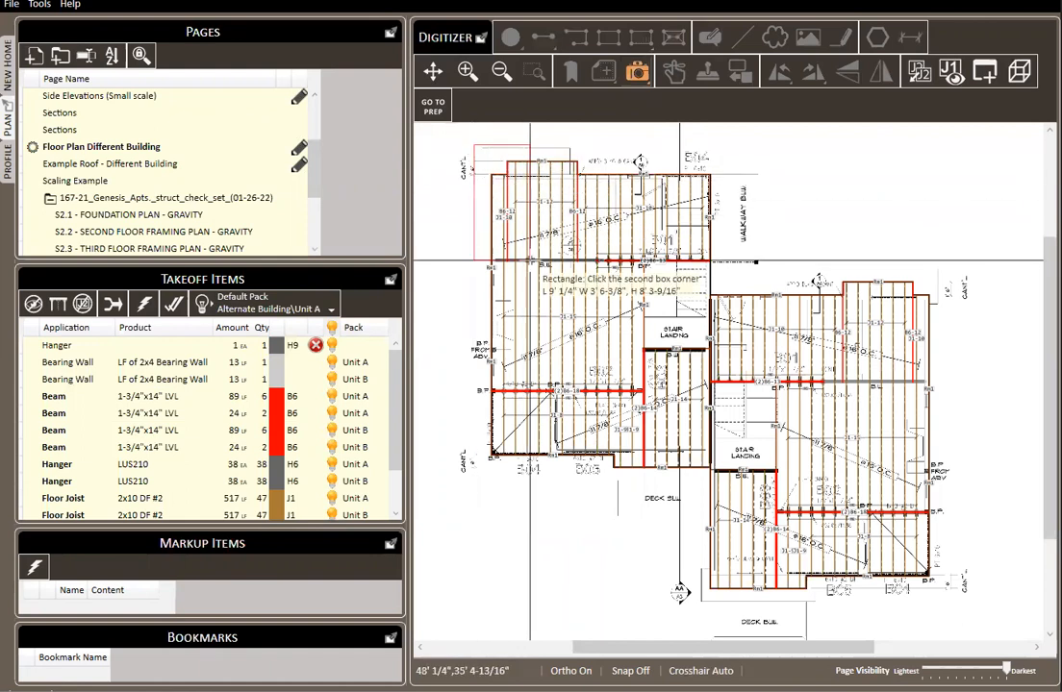
left_click(973, 619)
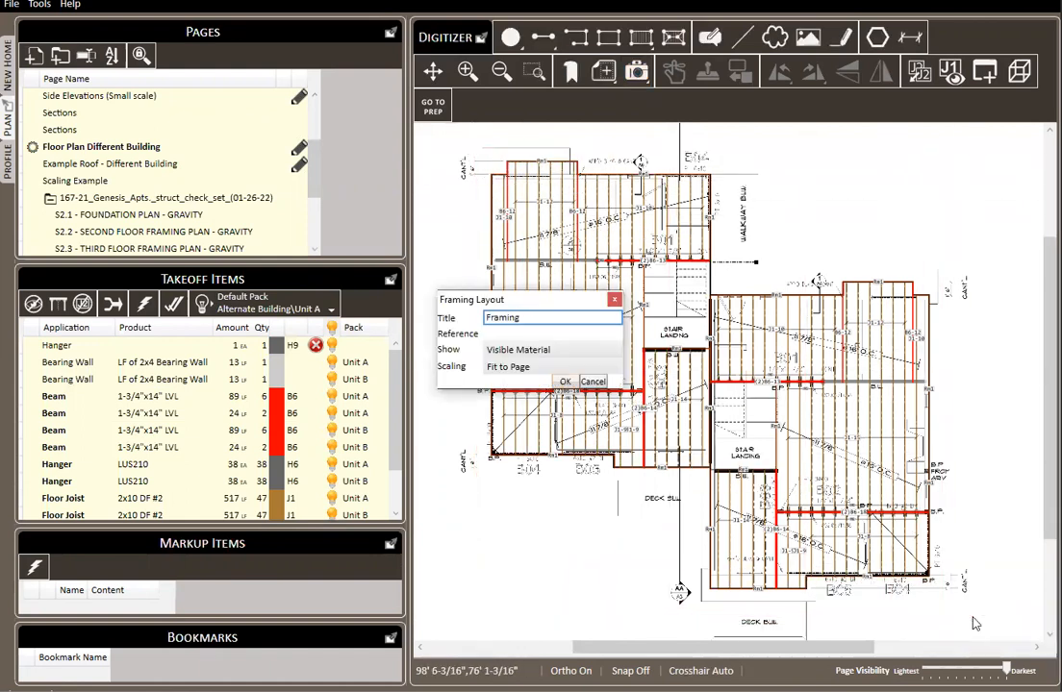
key("Return")
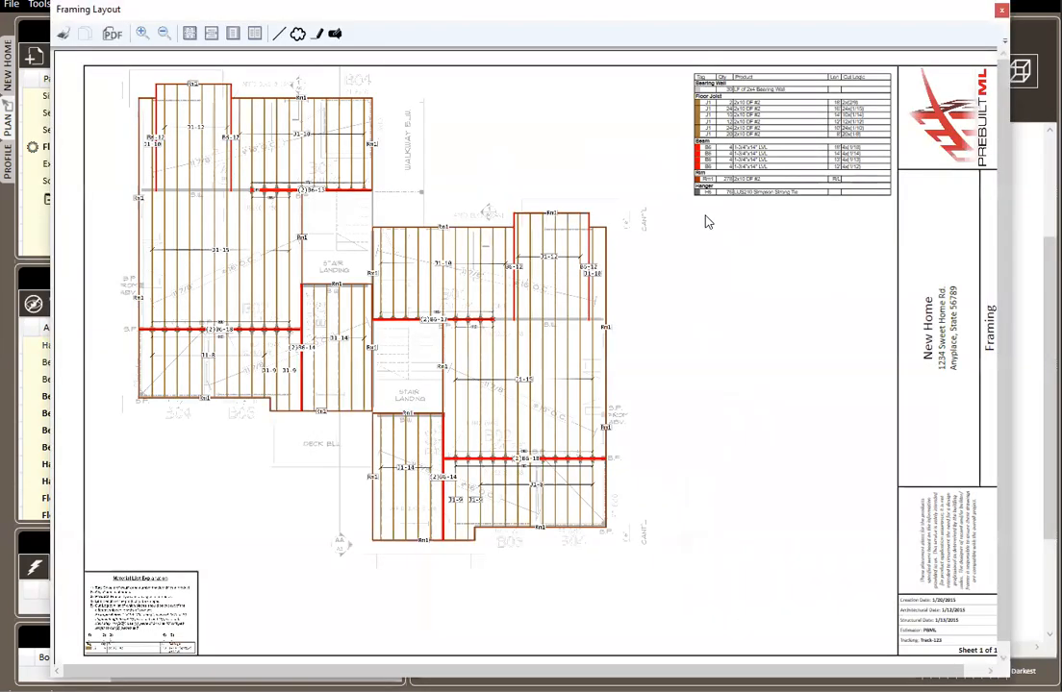
- Examine the combined quantities and cut logic in the floor framing layout's material table, and close the layout
scroll(873, 73, "up", 2)
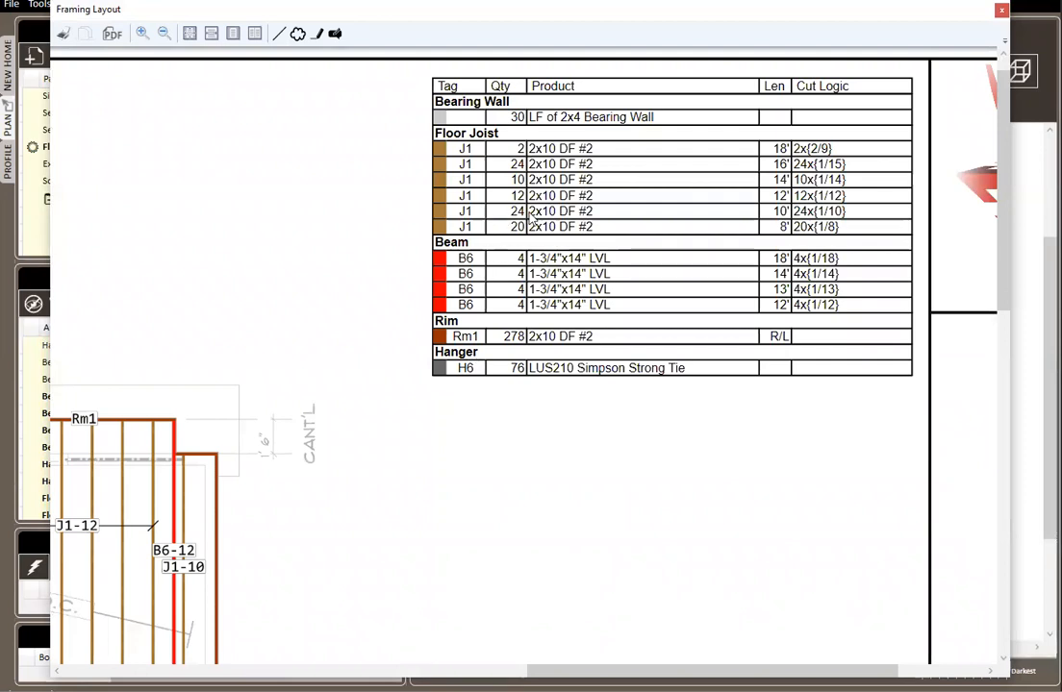
left_click(1001, 11)
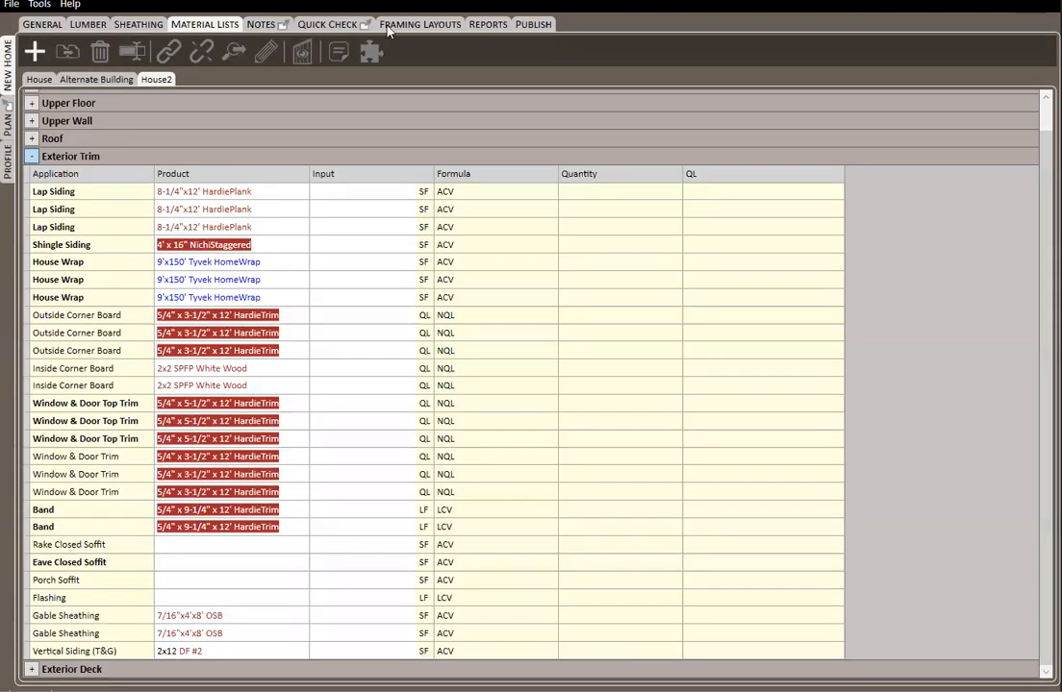
- Set the framing layouts' style to 11"x17" - Group By Pack
left_click(417, 25)
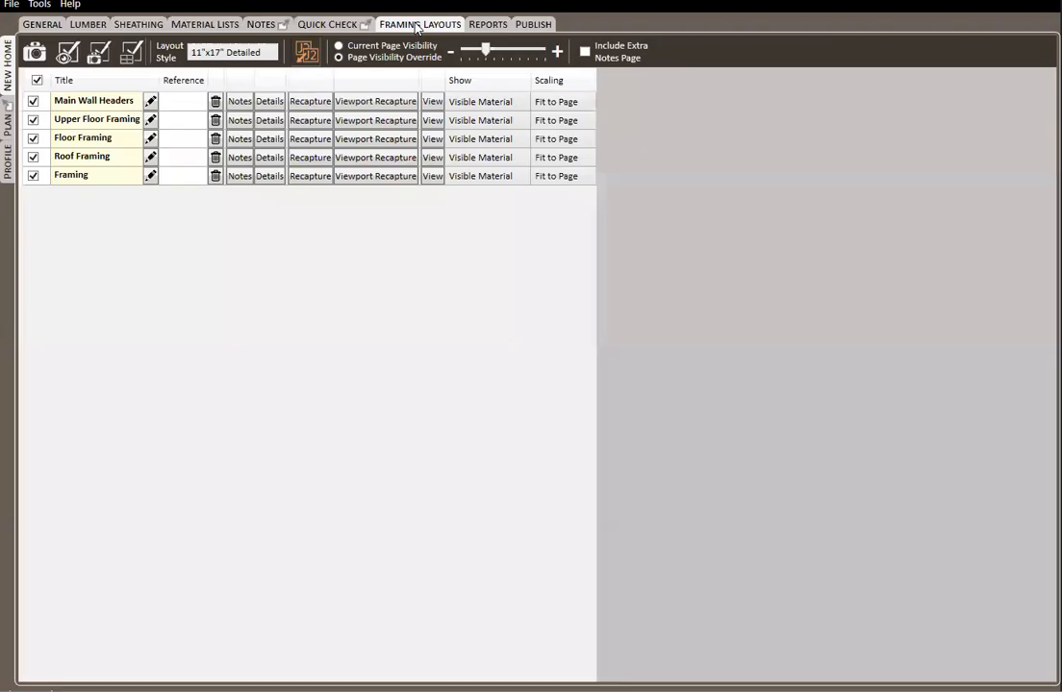
left_click(192, 50)
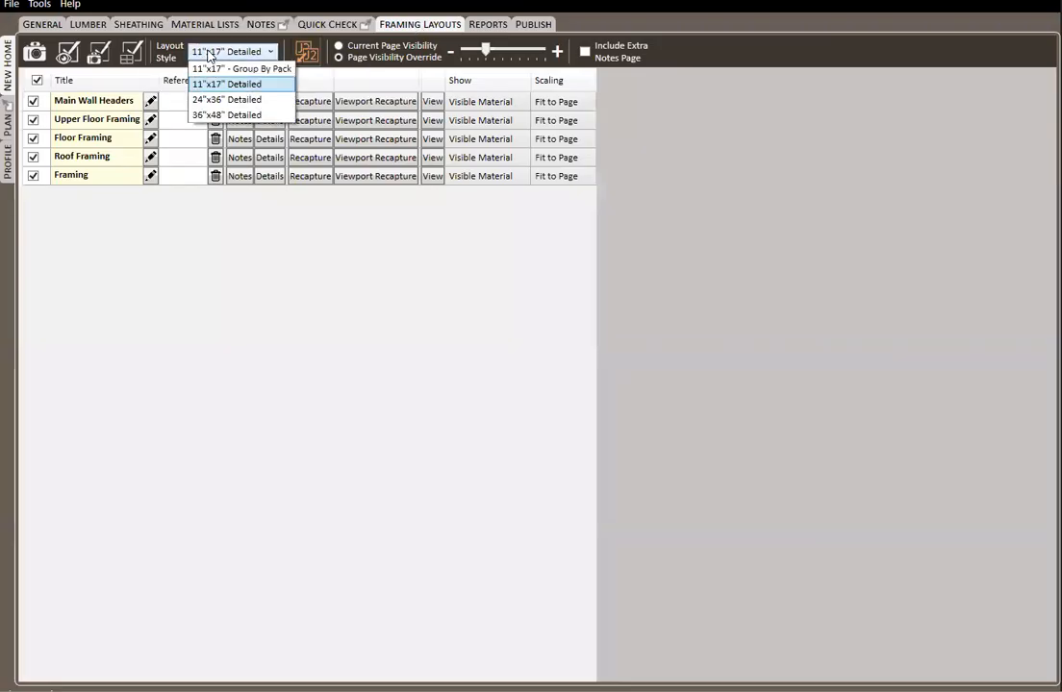
left_click(263, 69)
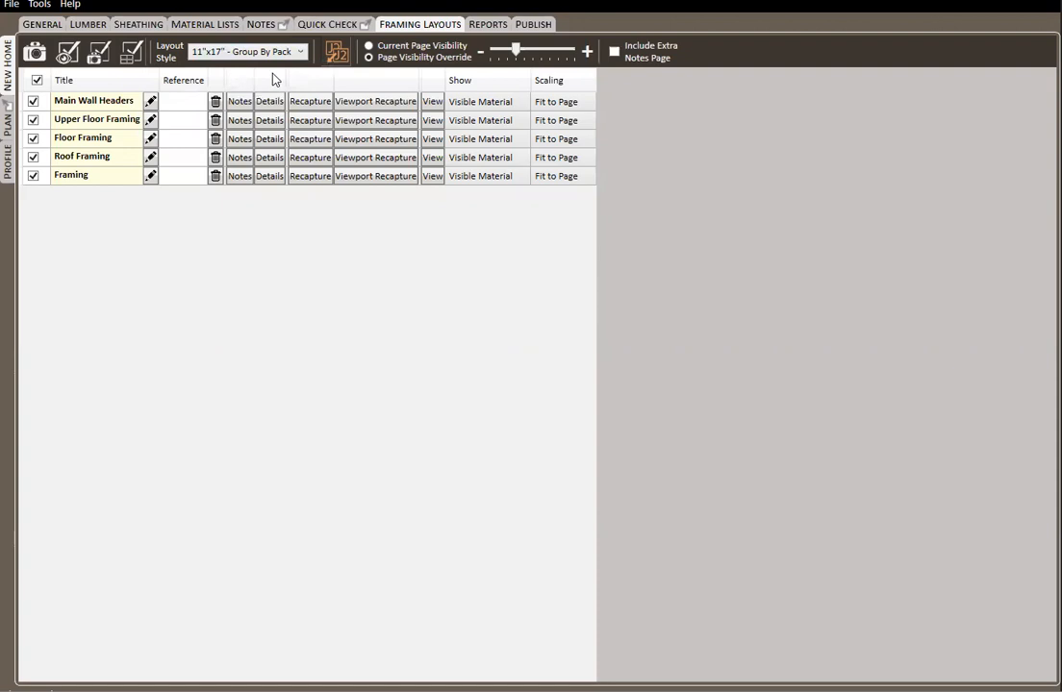
- View the Framing layout, examine how its material table is grouped by Unit A and Unit B pack, and close it
left_click(433, 177)
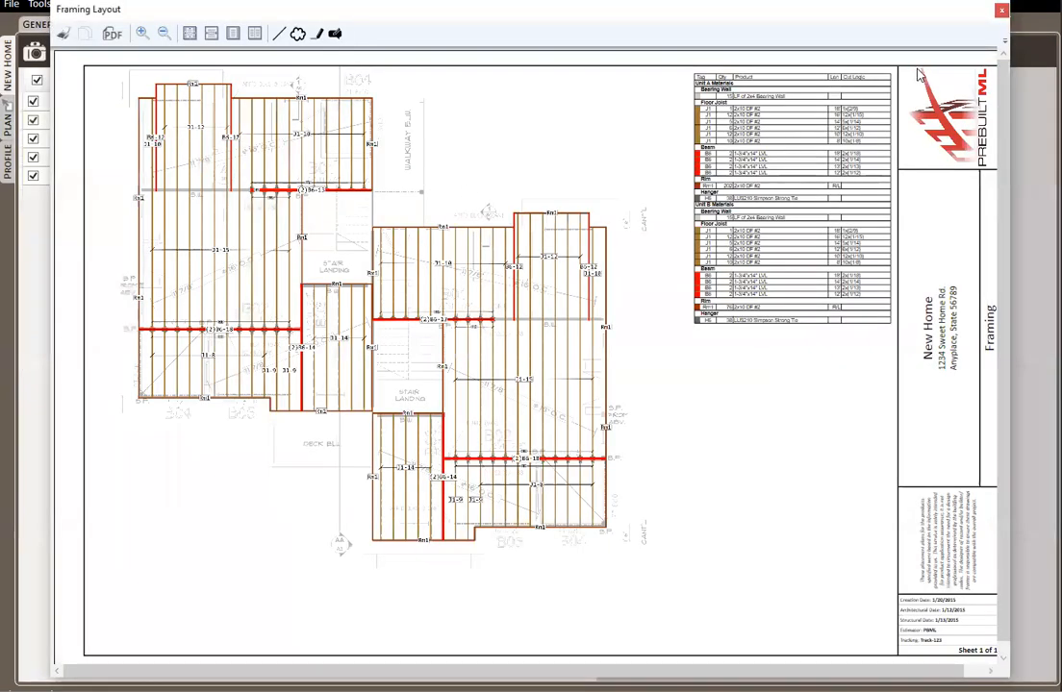
scroll(918, 75, "up", 1)
scroll(723, 157, "up", 1)
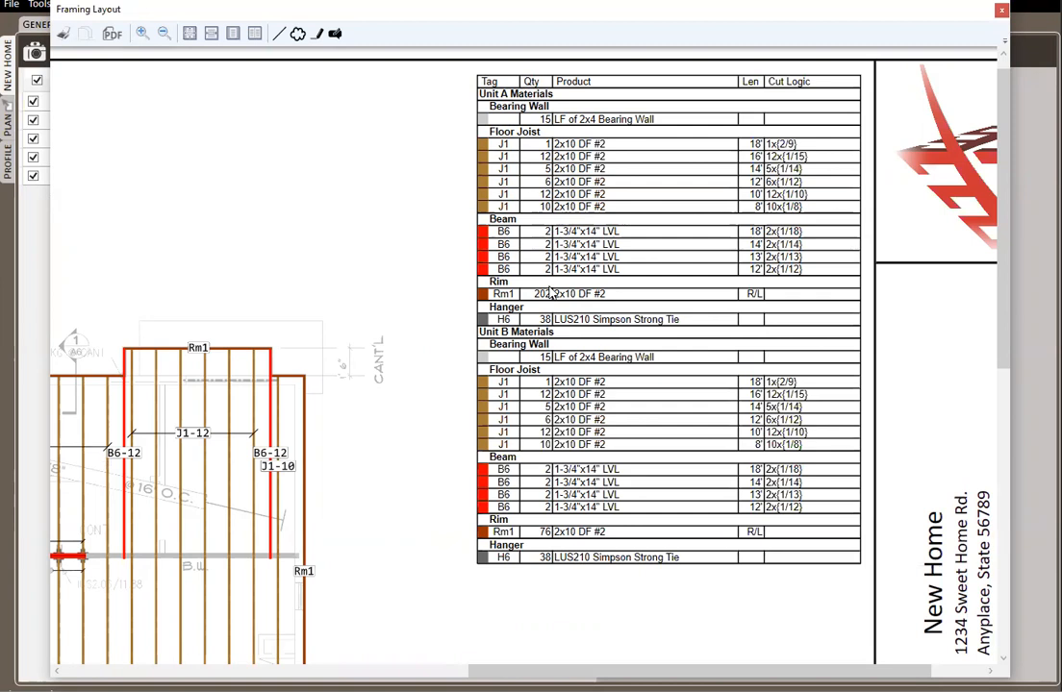
left_click(1001, 9)
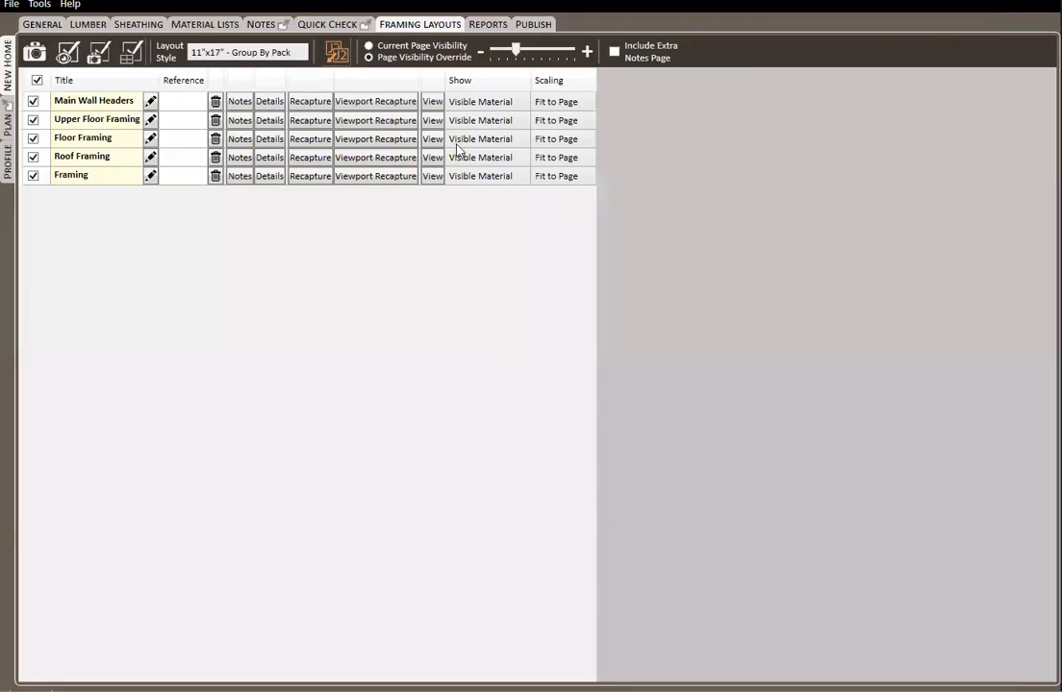
- Examine the material list scale and grouping options for a new framing layout style in the profile's general settings, without adding one
left_click(7, 165)
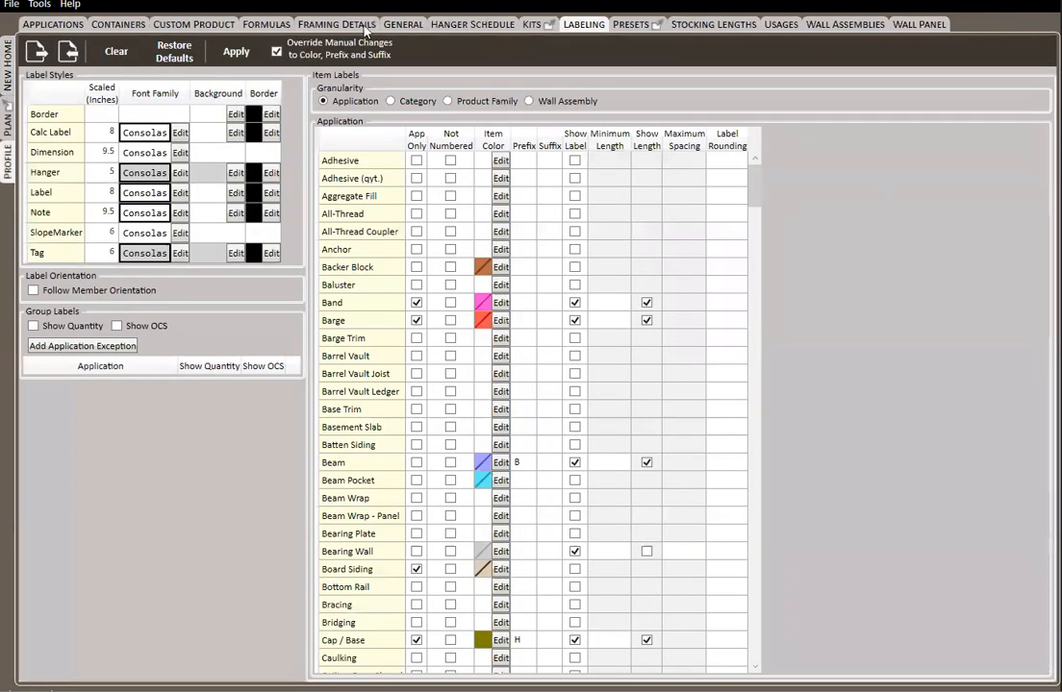
left_click(402, 25)
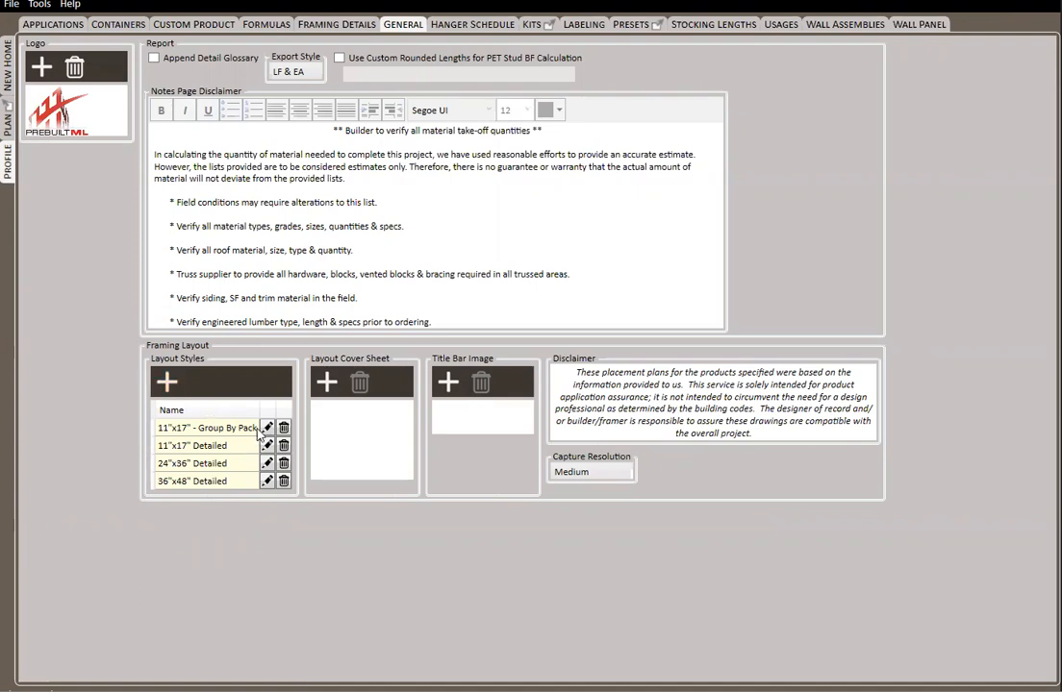
left_click(168, 384)
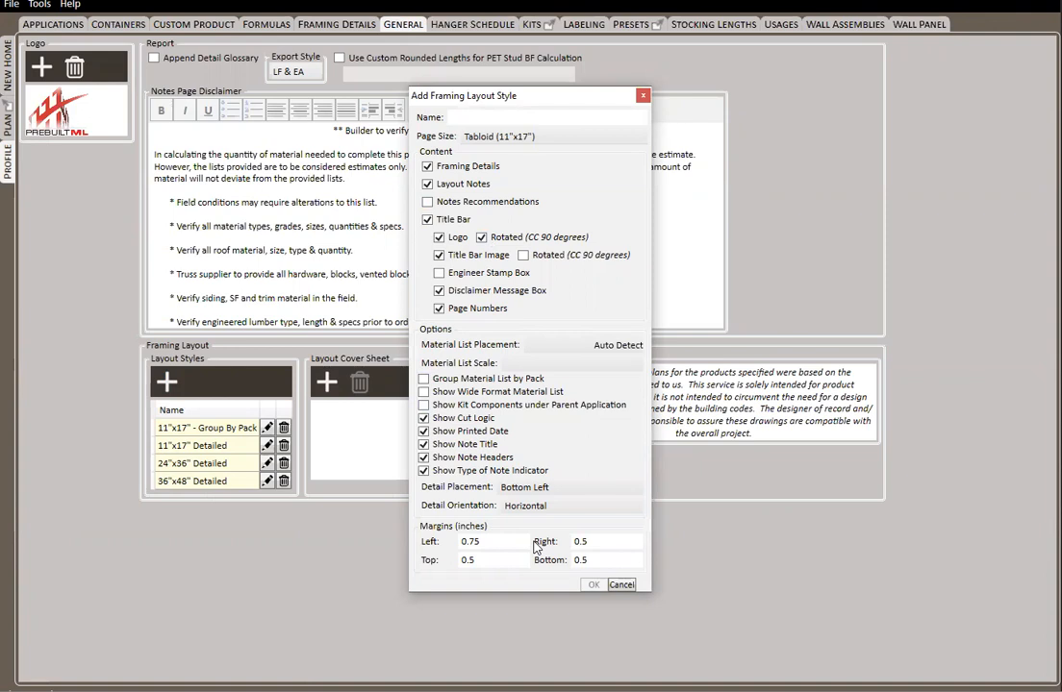
left_click(571, 364)
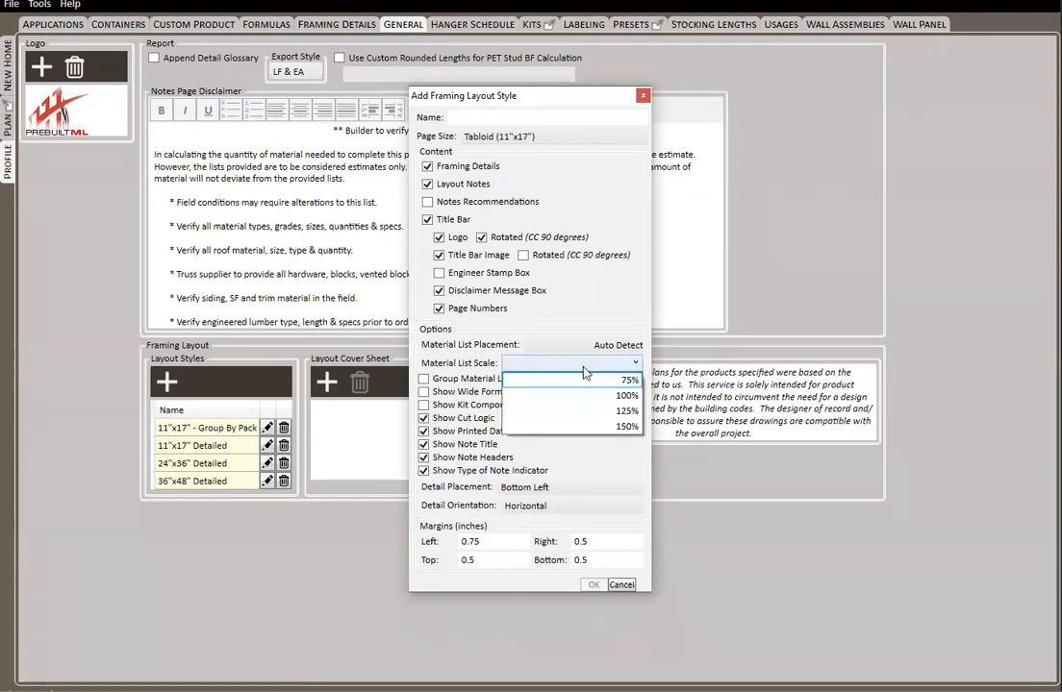
left_click(584, 368)
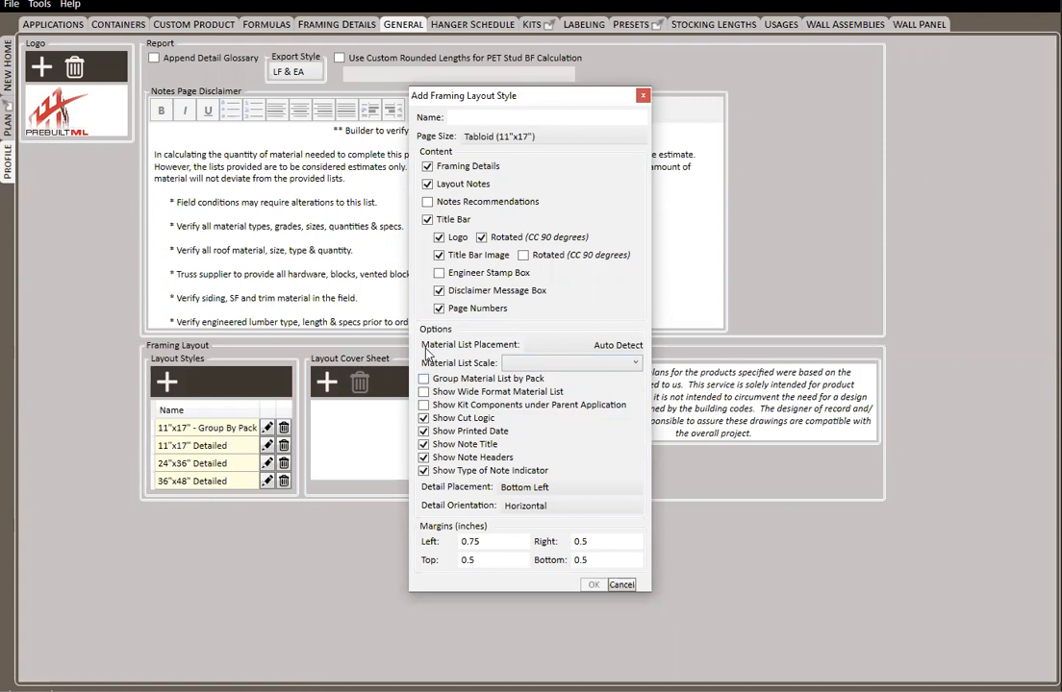
left_click(642, 96)
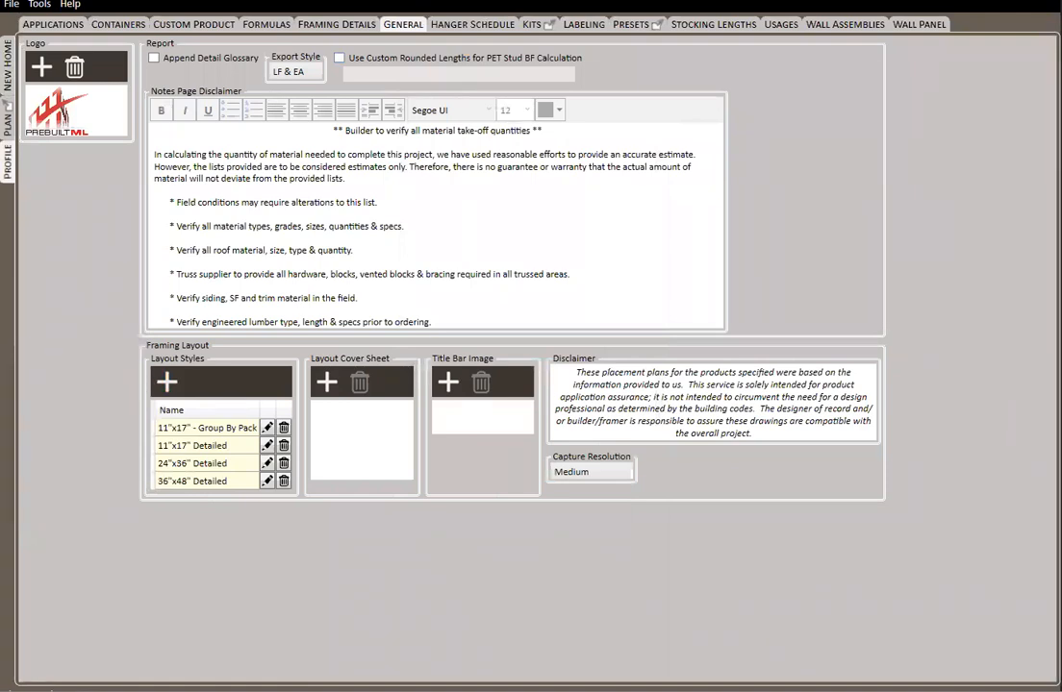
- Switch to PrebuiltML Hub and enter Smith Street Store as the location of the Cherry Bloom Drive Home project
left_click_drag(489, 2, 487, 22)
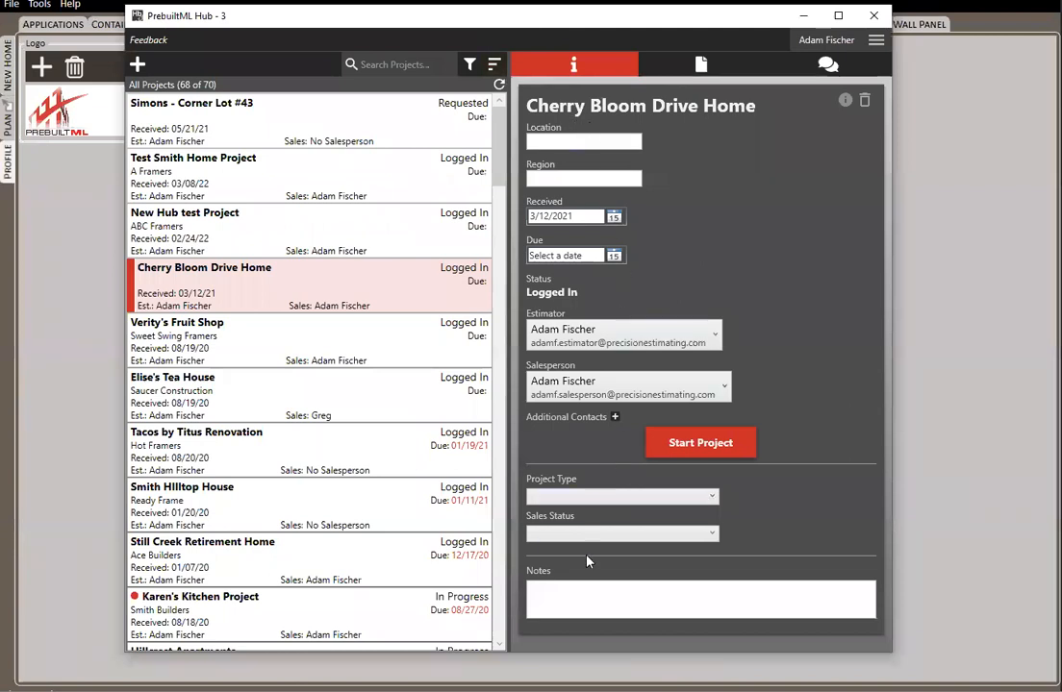
left_click(577, 139)
type("Smith Street Store")
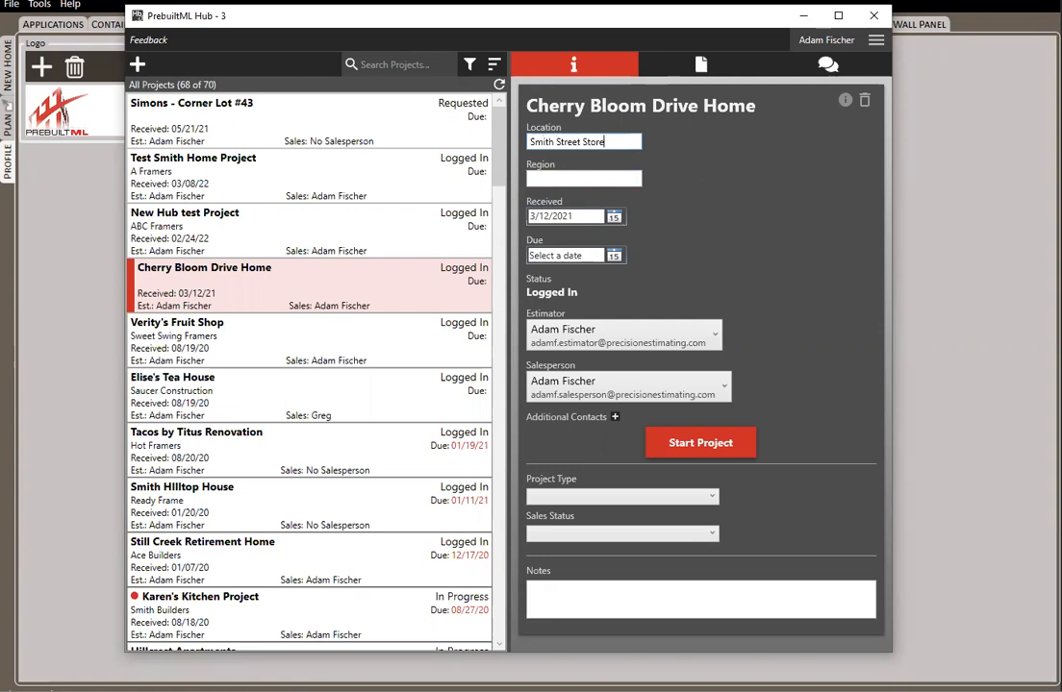
- Clear the location of the Cherry Bloom Drive Home project
key("BackSpace")
key("BackSpace")
key("BackSpace")
key("BackSpace")
key("BackSpace")
key("BackSpace")
key("BackSpace")
key("BackSpace")
key("BackSpace")
key("BackSpace")
key("BackSpace")
key("BackSpace")
key("BackSpace")
key("BackSpace")
key("BackSpace")
key("BackSpace")
key("BackSpace")
key("BackSpace")
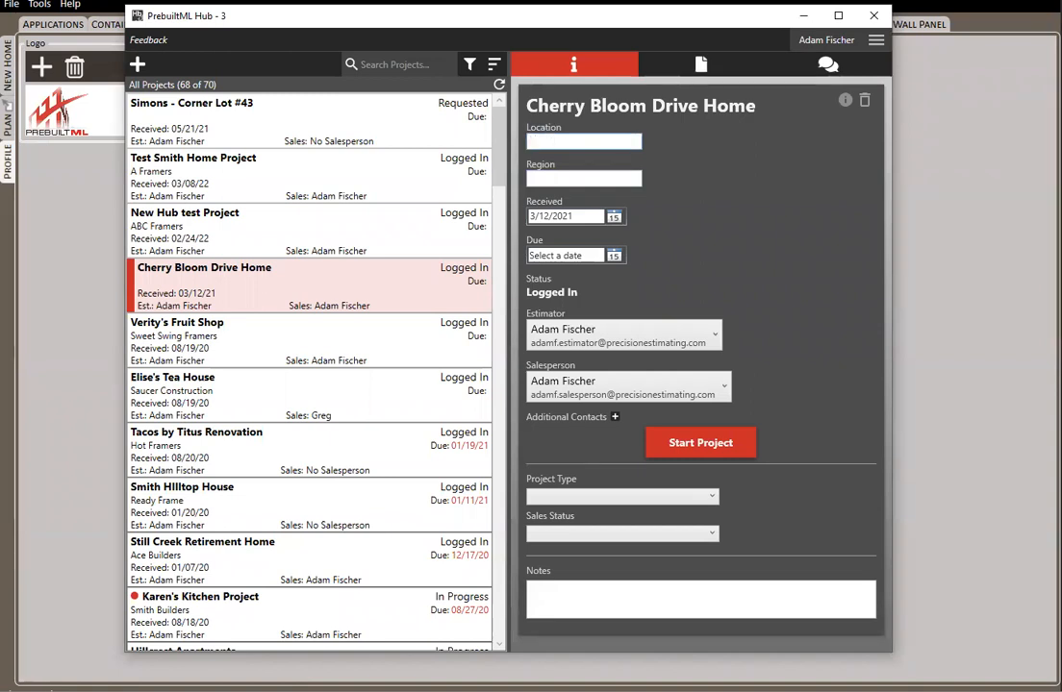
- Set the Cherry Bloom Drive Home project's region to Southeast Georgia and its location to Atlanta
left_click(554, 180)
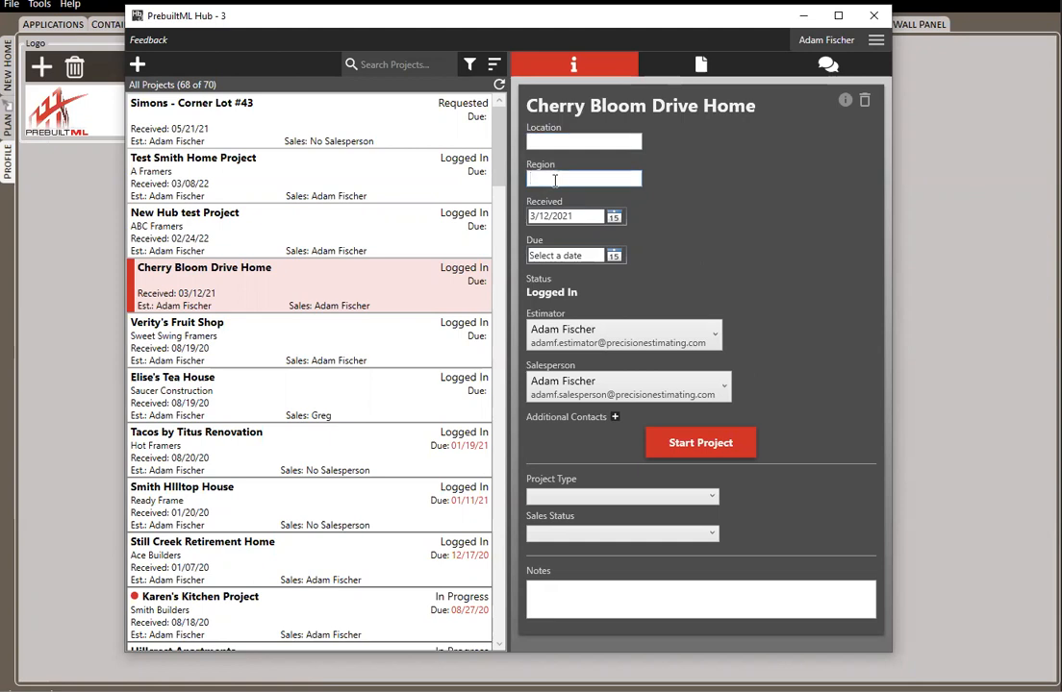
type("South east Georgia")
left_click(556, 178)
key("BackSpace")
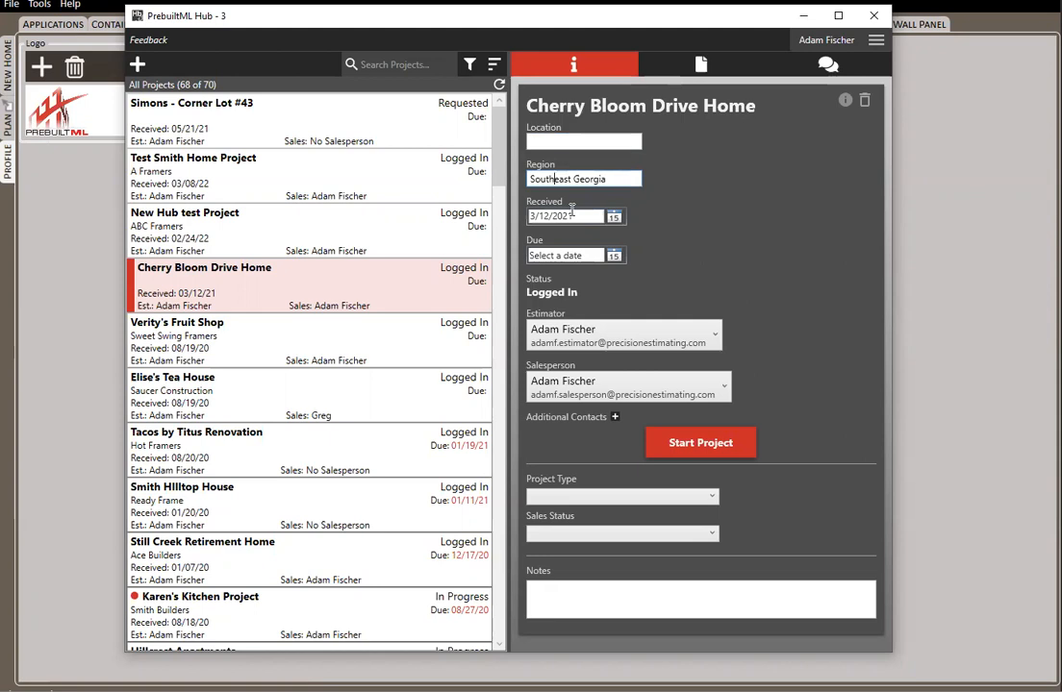
left_click(626, 142)
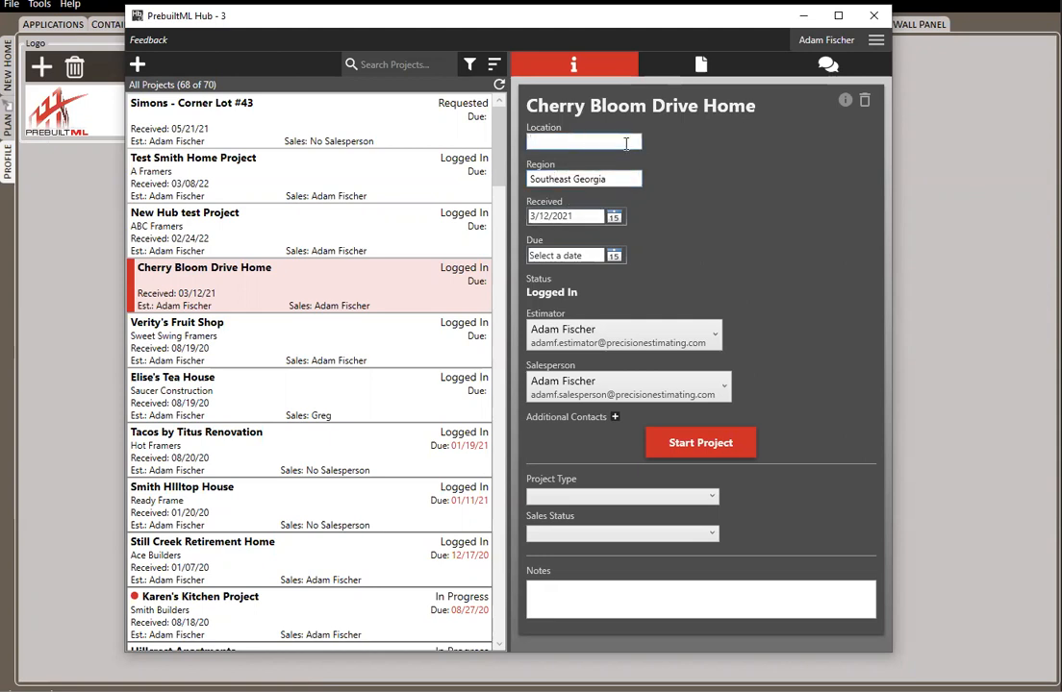
type("Atlanta")
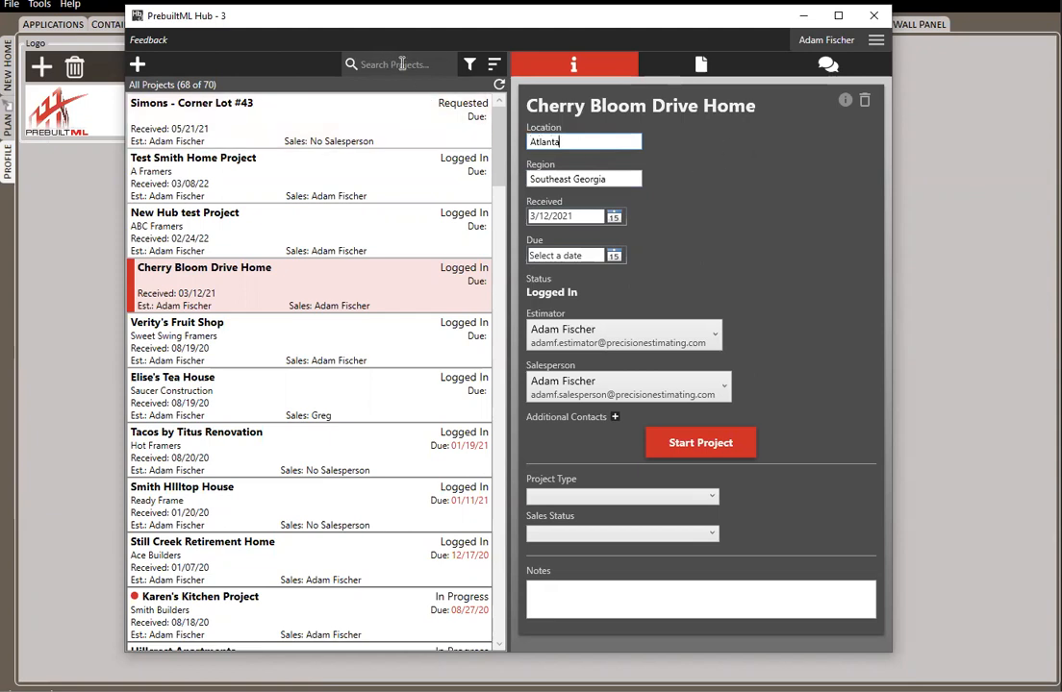
- Search the Hub's project list for "atlanta"
left_click(231, 190)
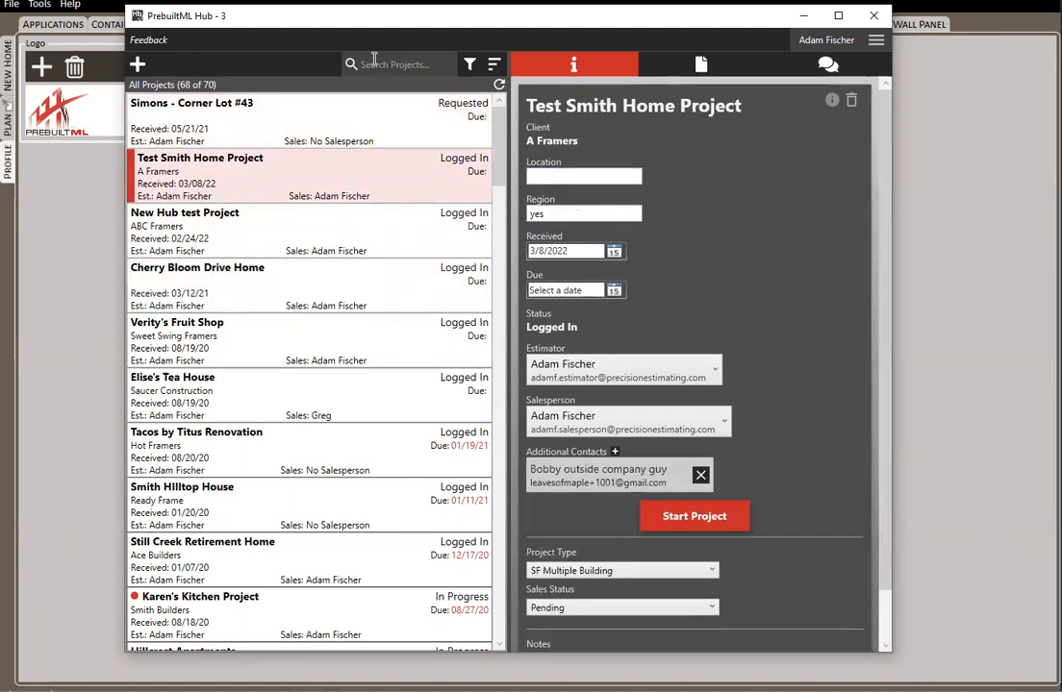
type("atalant")
key("BackSpace")
key("BackSpace")
key("BackSpace")
key("BackSpace")
key("BackSpace")
type("latna")
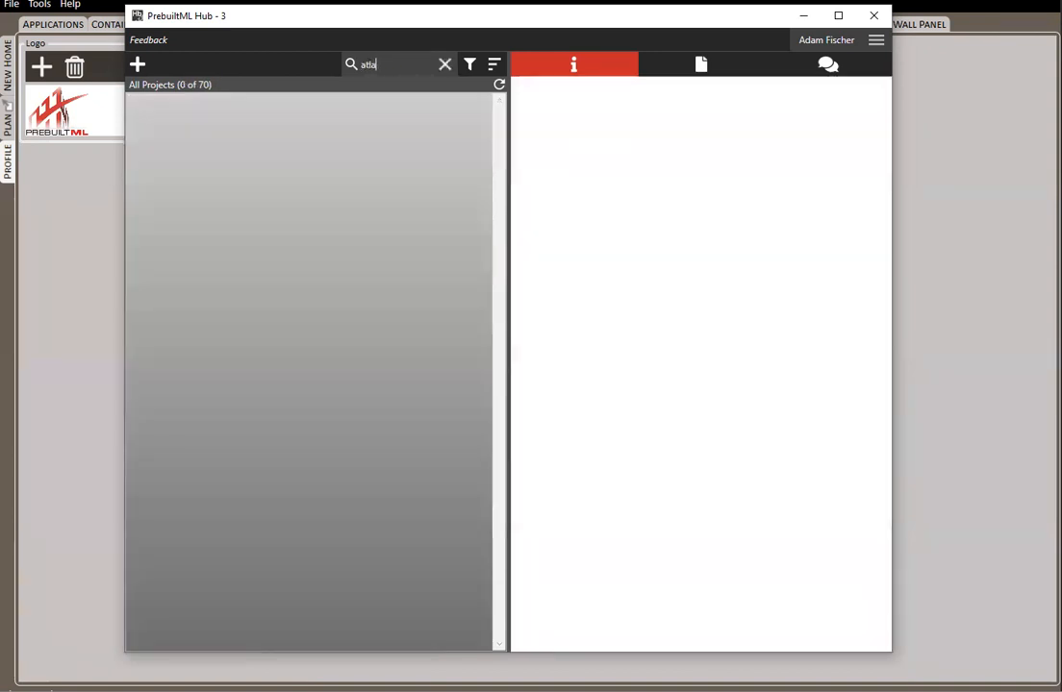
key("BackSpace")
key("BackSpace")
key("BackSpace")
type("nta")
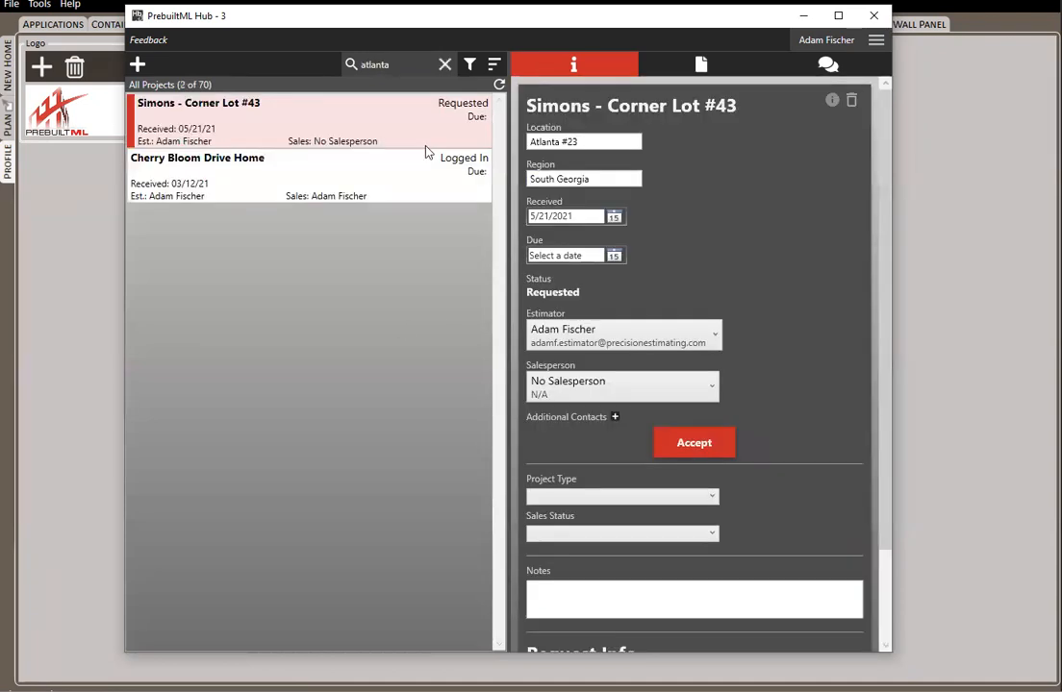
- Compare the location and region of the matching Cherry Bloom Drive Home and Corner Lot #43 projects, and clear the search
left_click(370, 181)
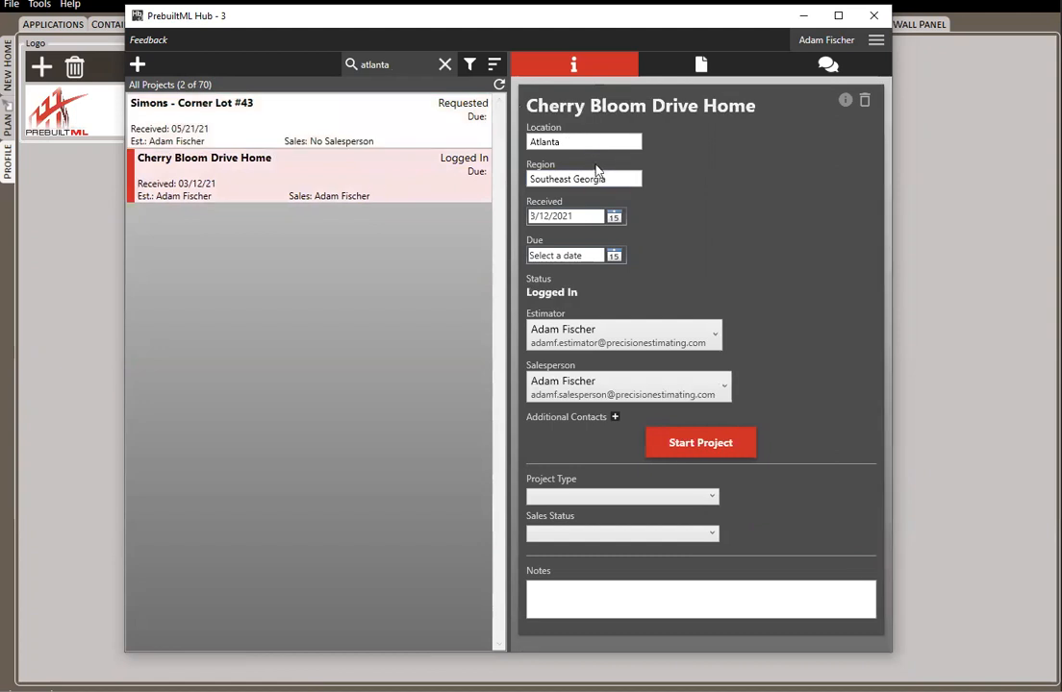
left_click(325, 145)
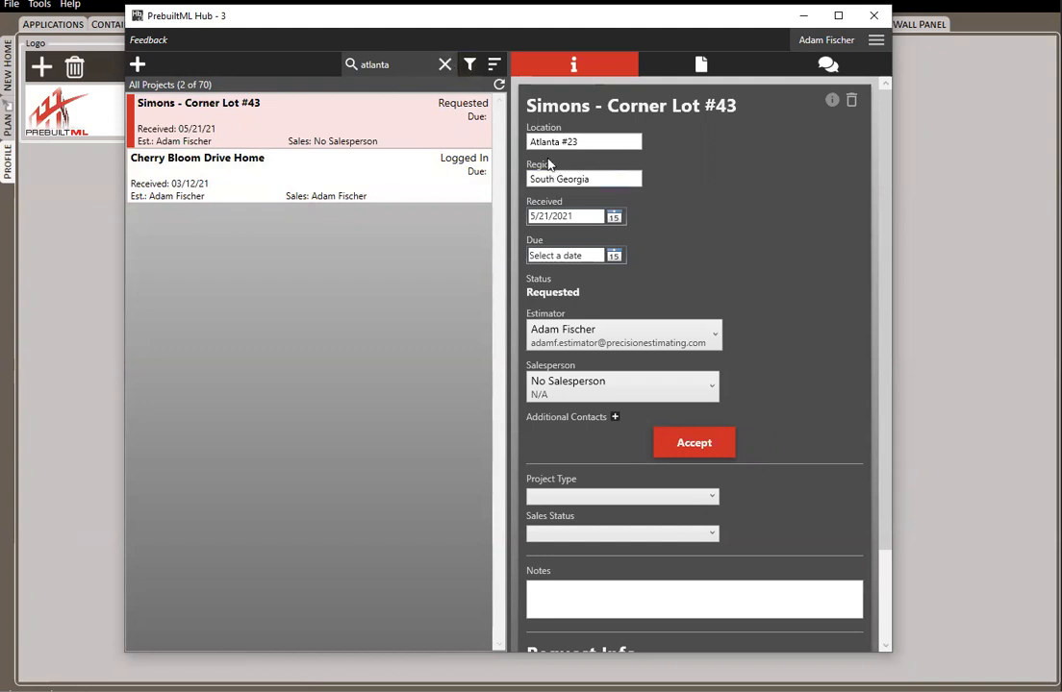
left_click(445, 67)
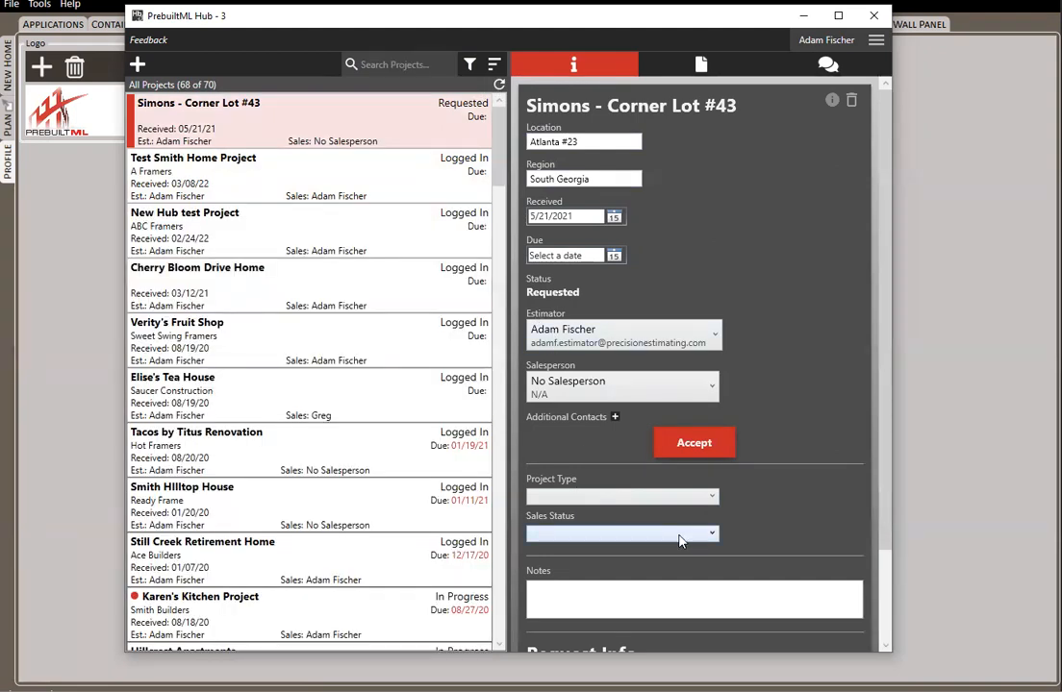
- Examine the Project Type and Sales Status choices for the Corner Lot #43 project without selecting any
left_click(601, 495)
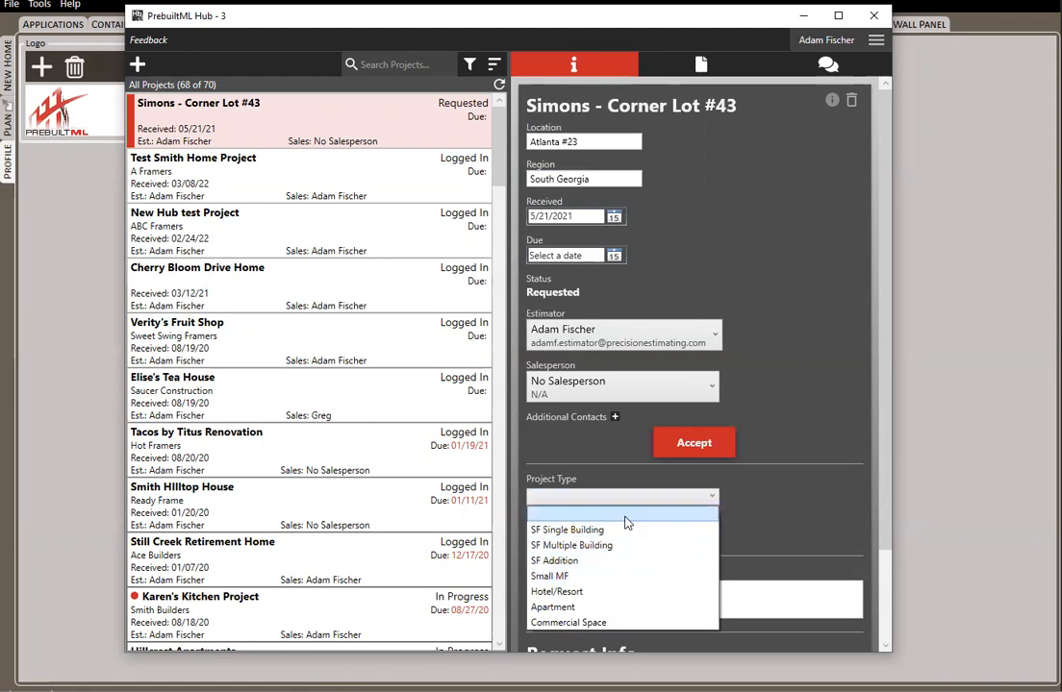
left_click(804, 324)
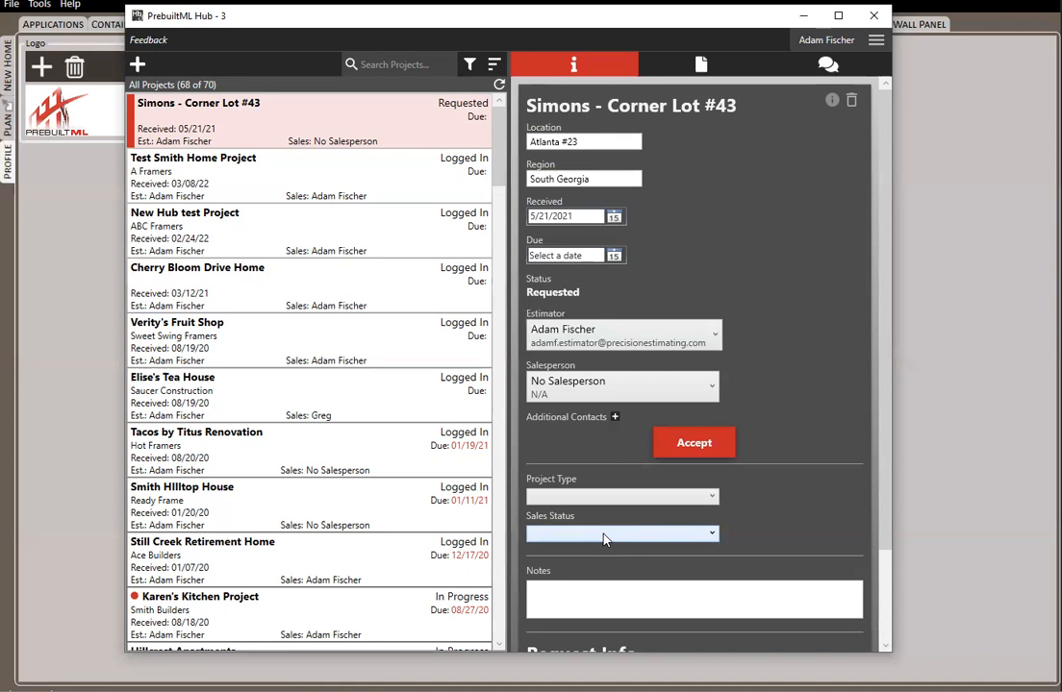
left_click(604, 534)
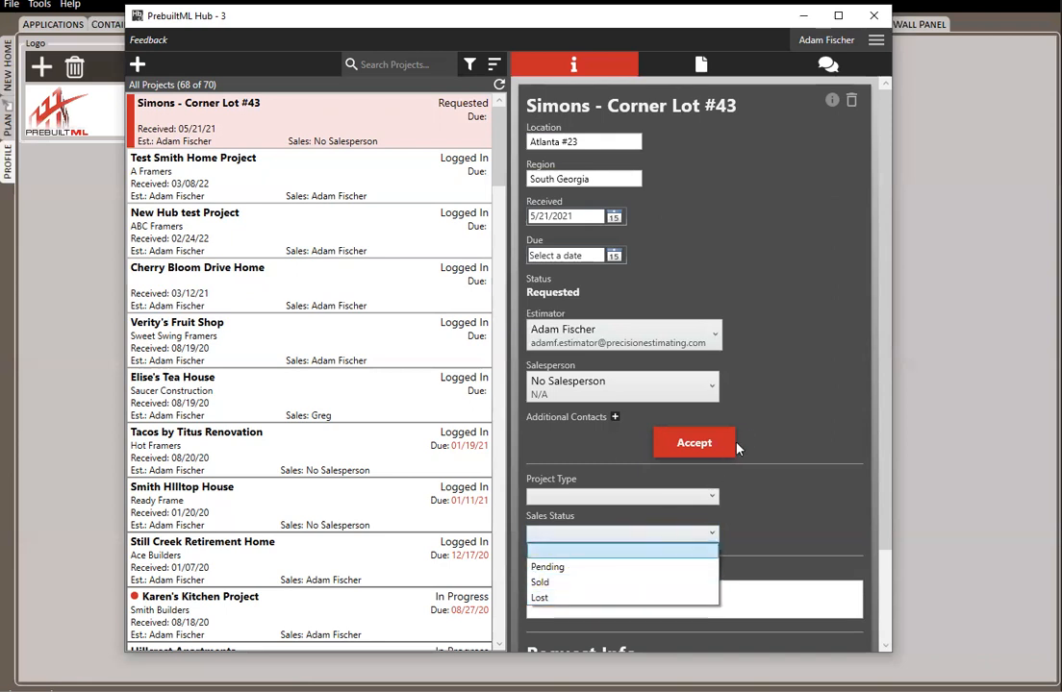
left_click(787, 397)
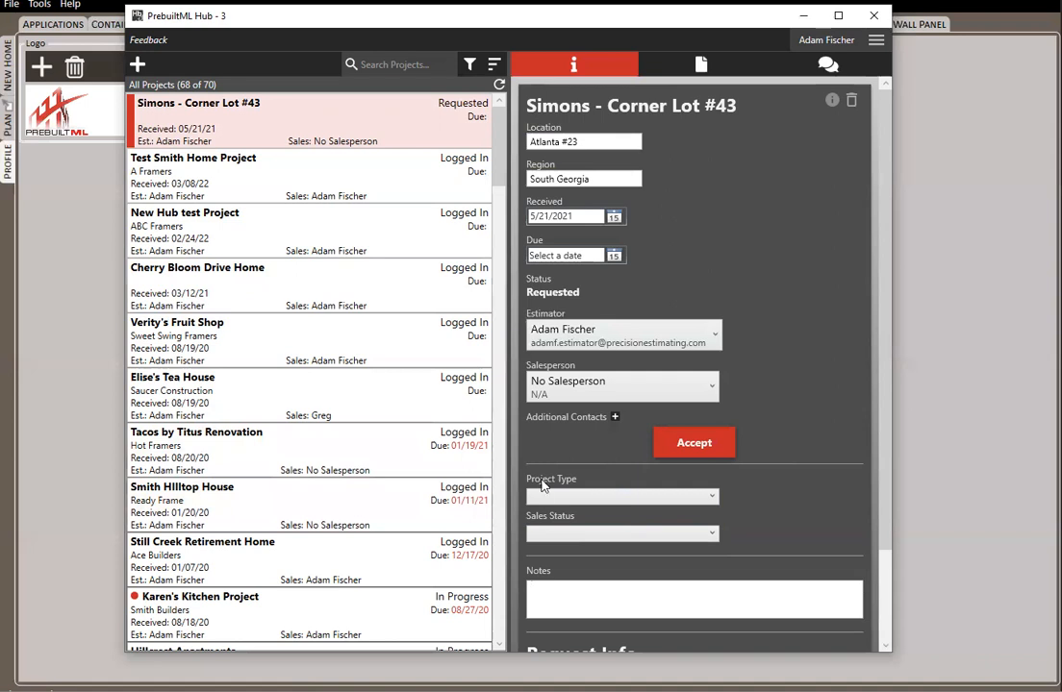
- Examine the project list's filters for status, project type and sales status, and close PrebuiltML Hub
left_click(469, 65)
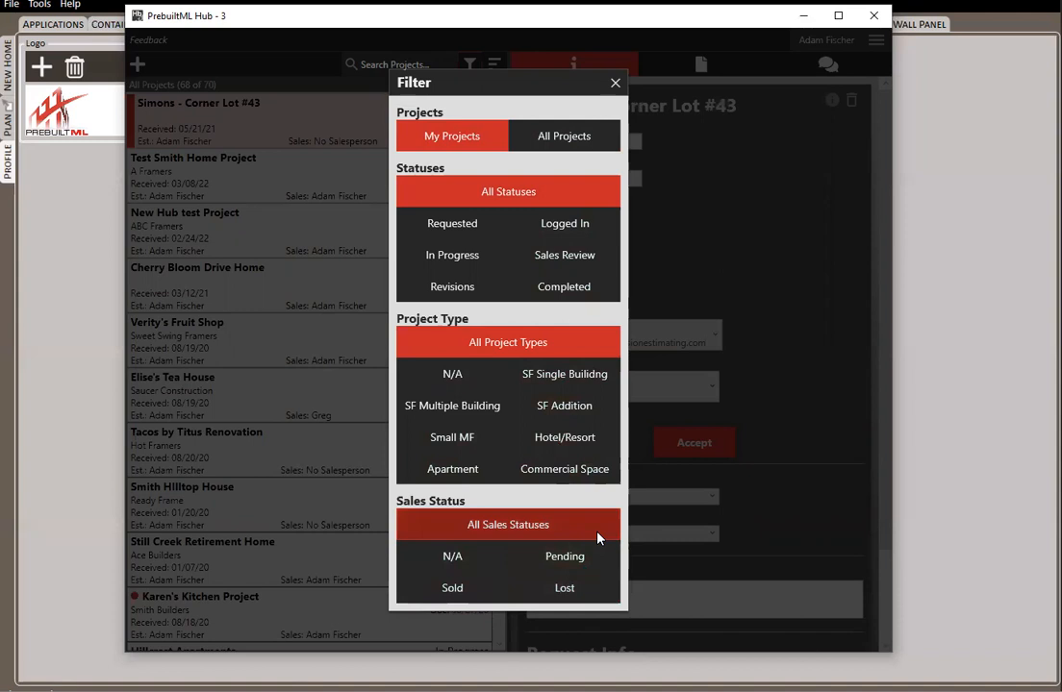
left_click(613, 85)
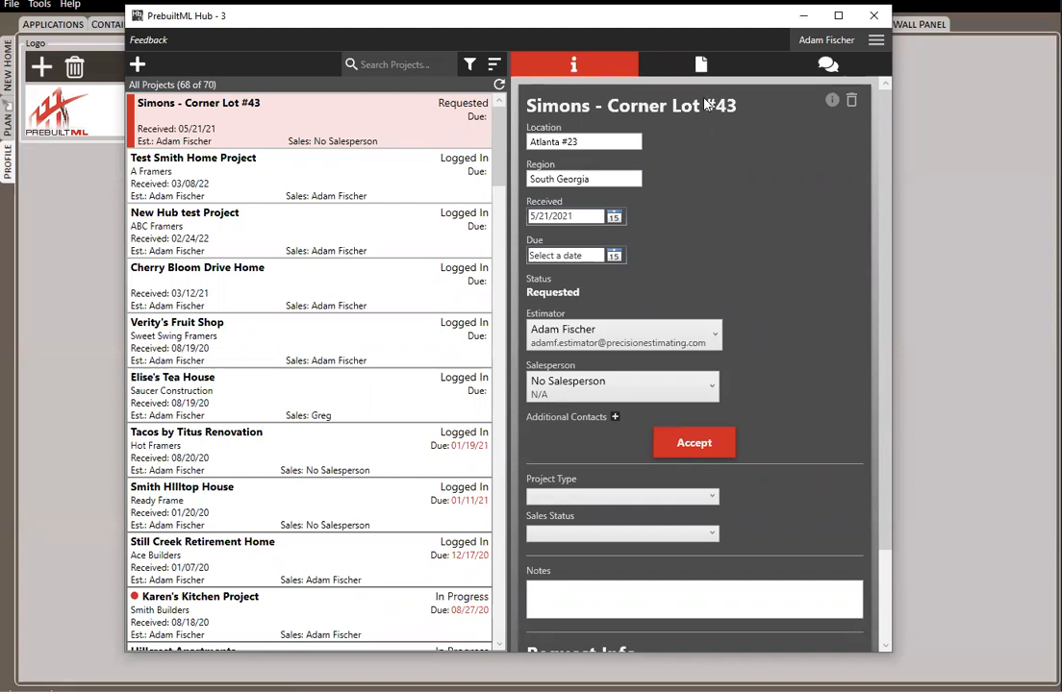
left_click(872, 17)
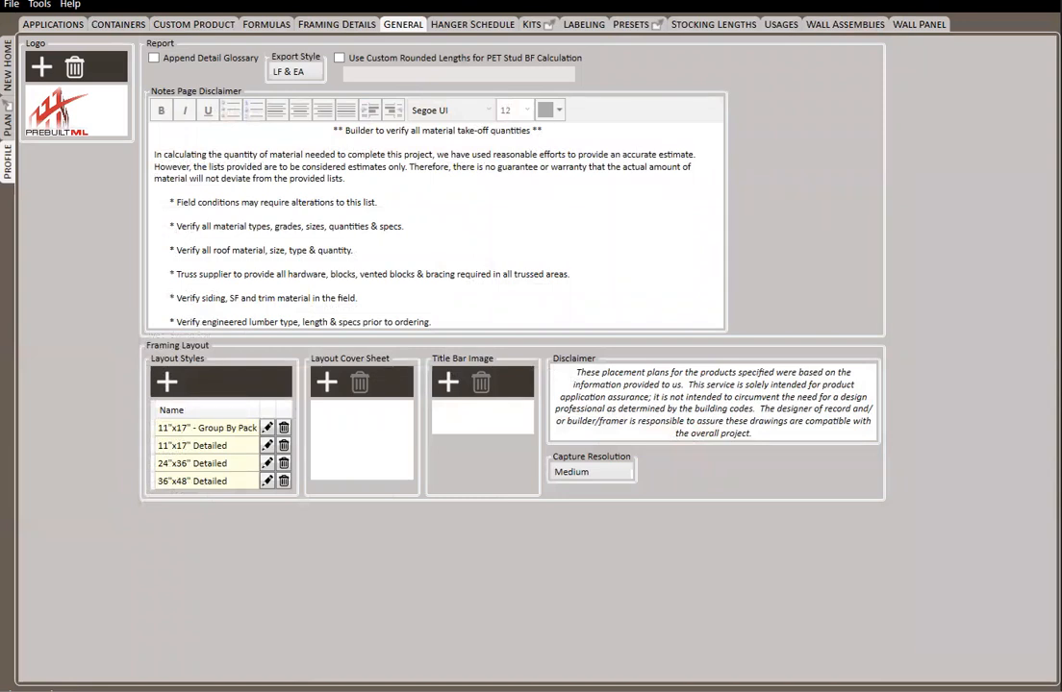
- Check the installed PrebuiltML program version in the About information, and close it
left_click(70, 5)
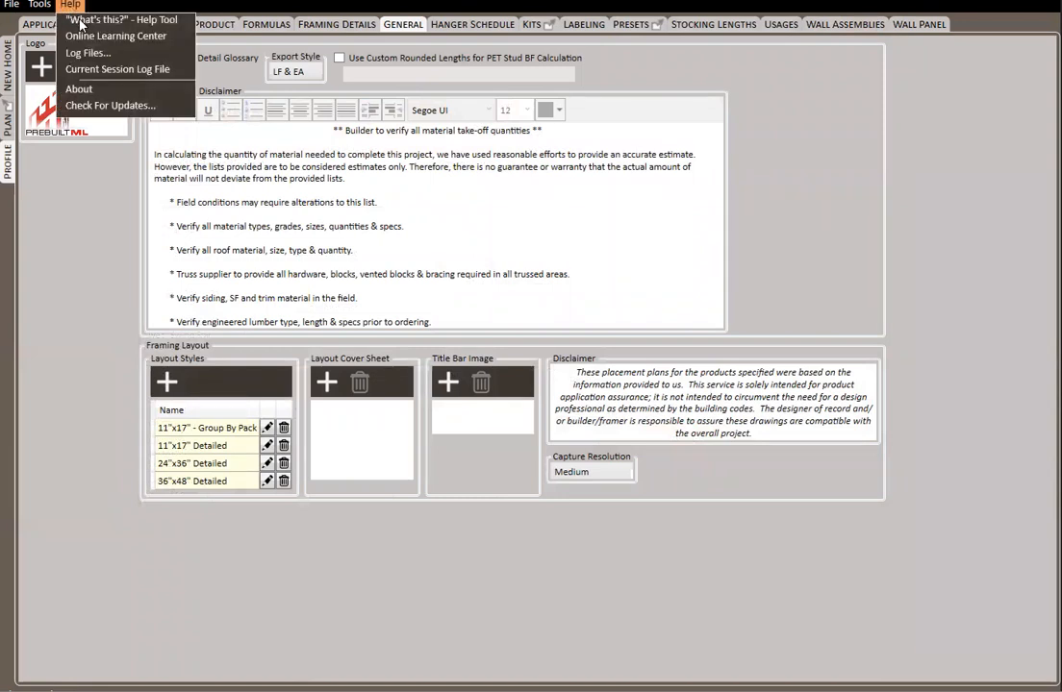
left_click(107, 92)
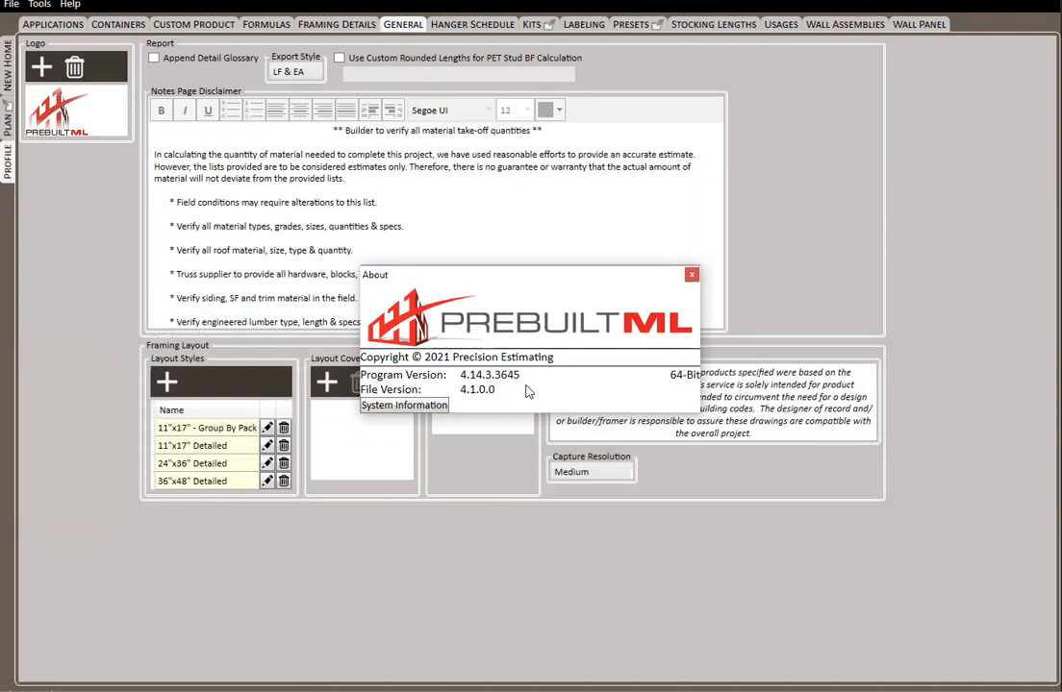
left_click(691, 276)
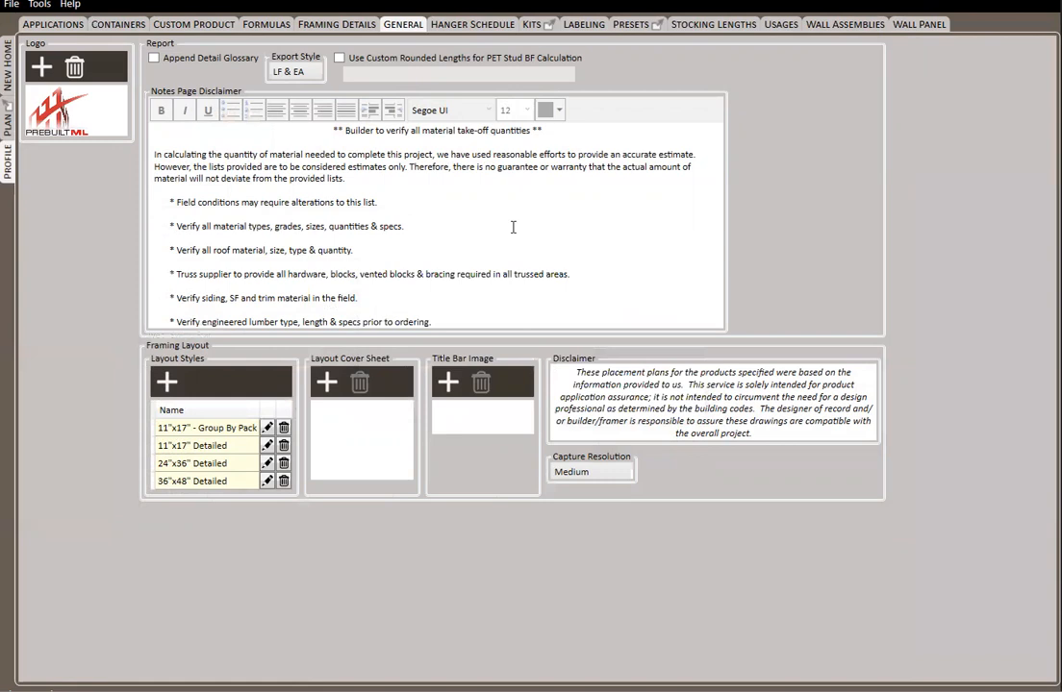